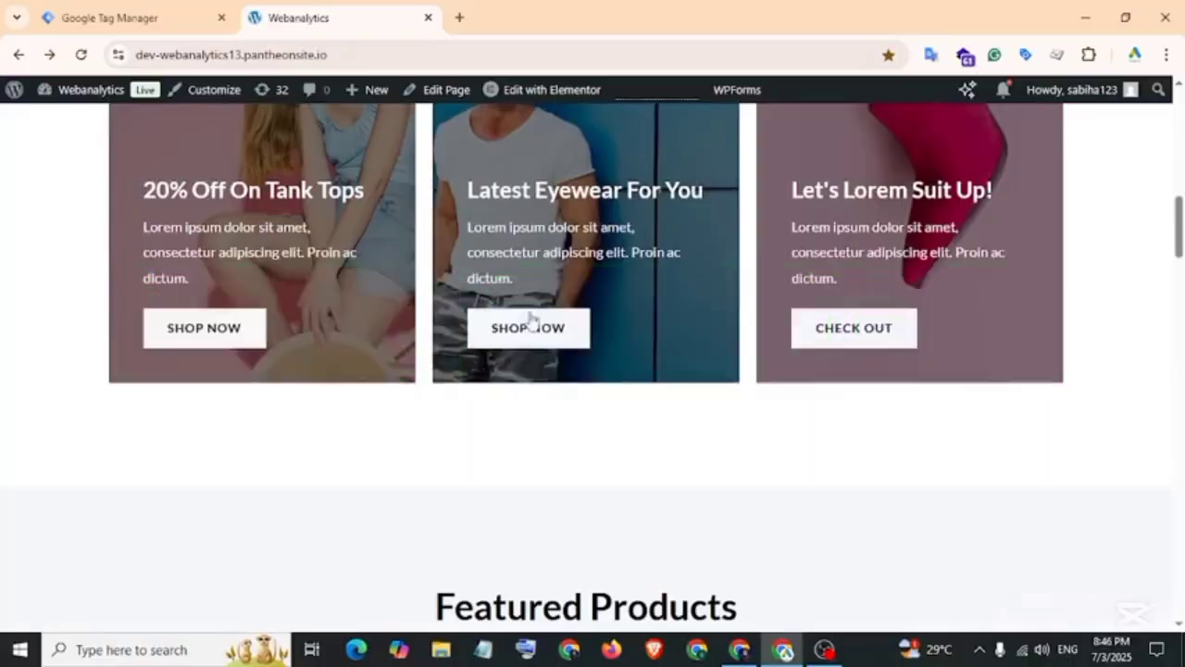
{"action": "scroll", "coordinate": [566, 368], "scroll_direction": "down", "scroll_amount": 20}
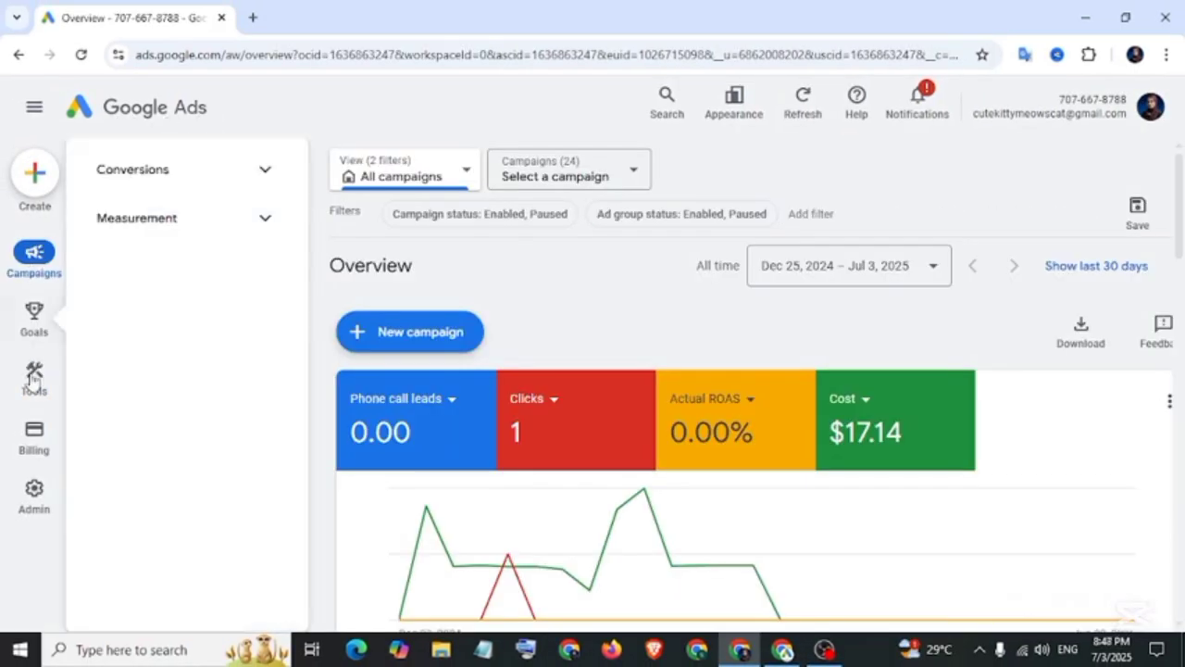
Step: Open the data sources in Google Ads Audience manager and continue to Data manager
{"action": "mouse_move", "coordinate": [31, 387]}
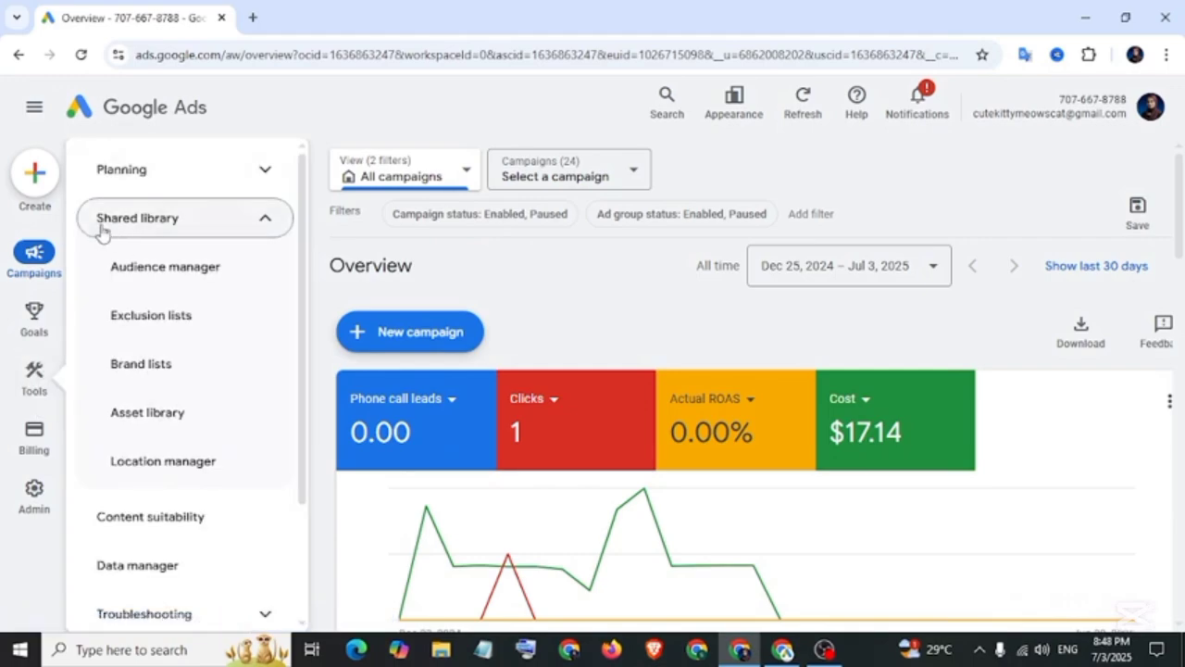
{"action": "left_click", "coordinate": [199, 269]}
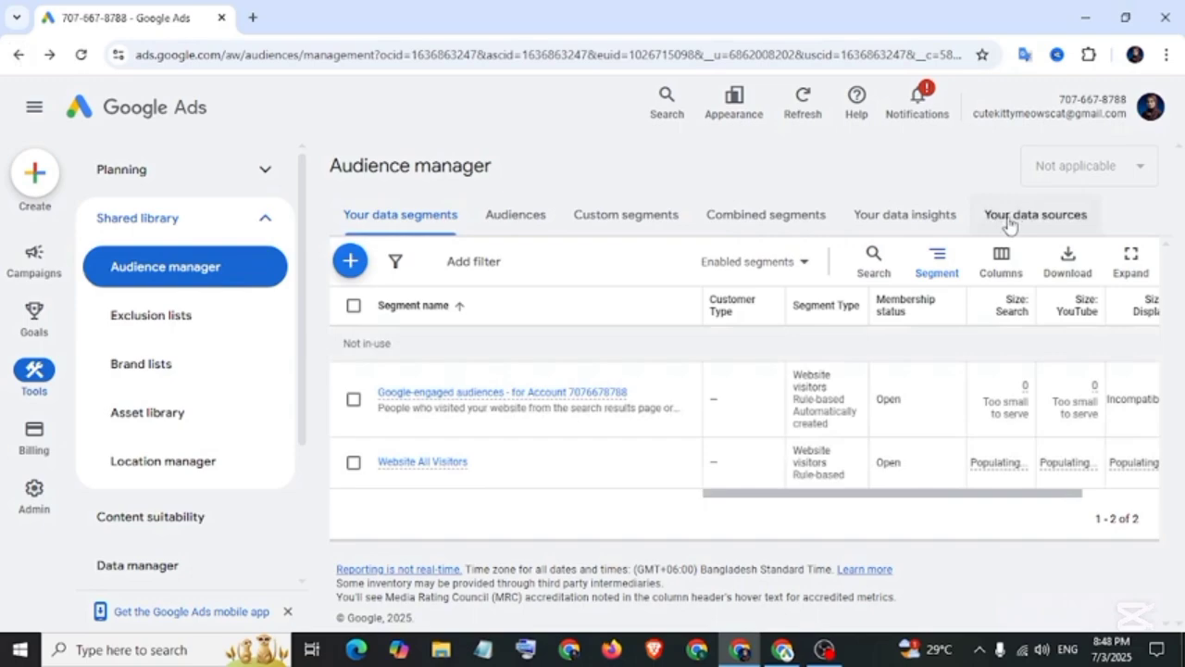
{"action": "left_click", "coordinate": [1027, 222]}
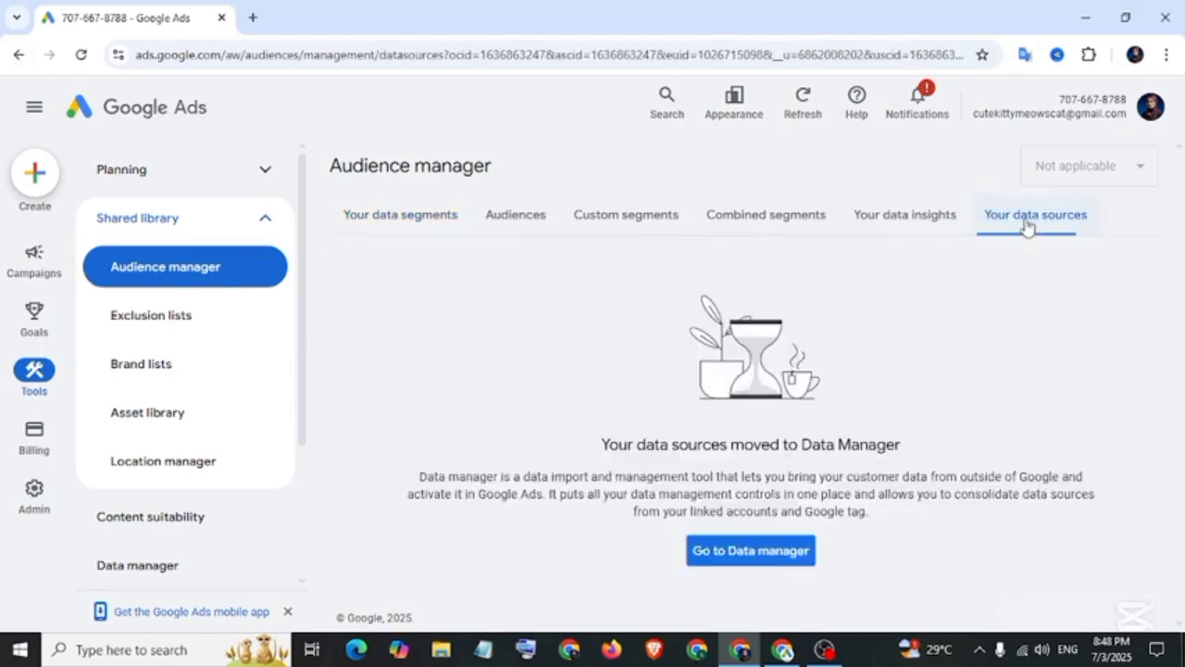
{"action": "left_click", "coordinate": [767, 554]}
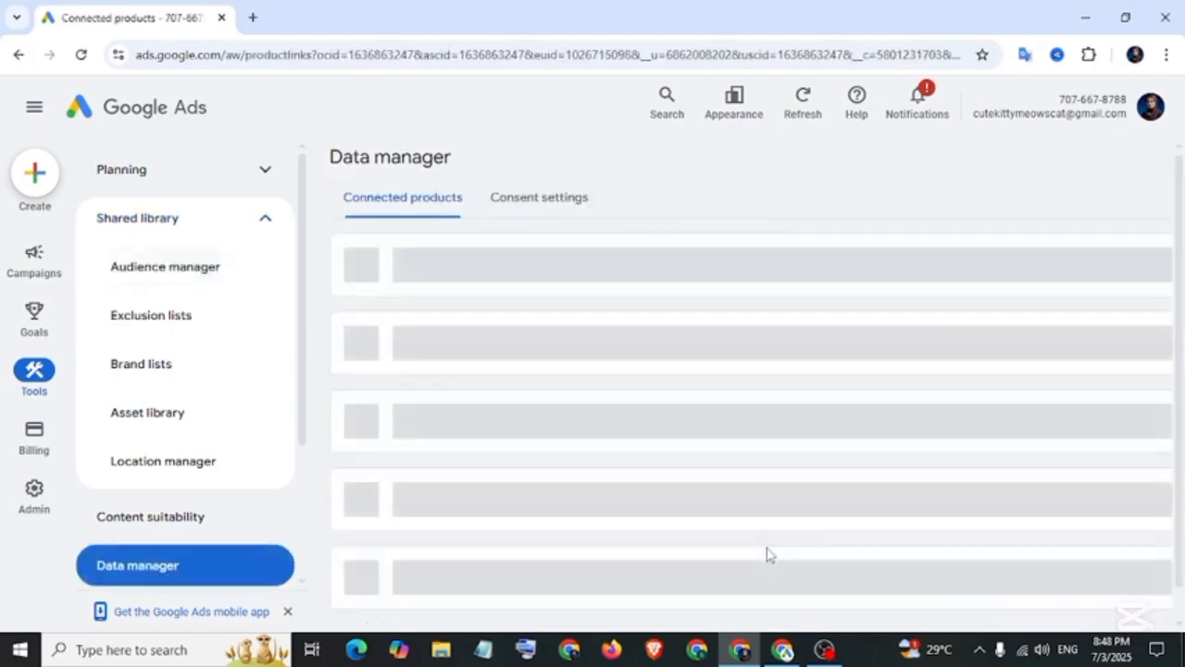
Step: Open the Google Tag's management page from Data manager
{"action": "scroll", "coordinate": [1174, 416], "scroll_direction": "down", "scroll_amount": 1}
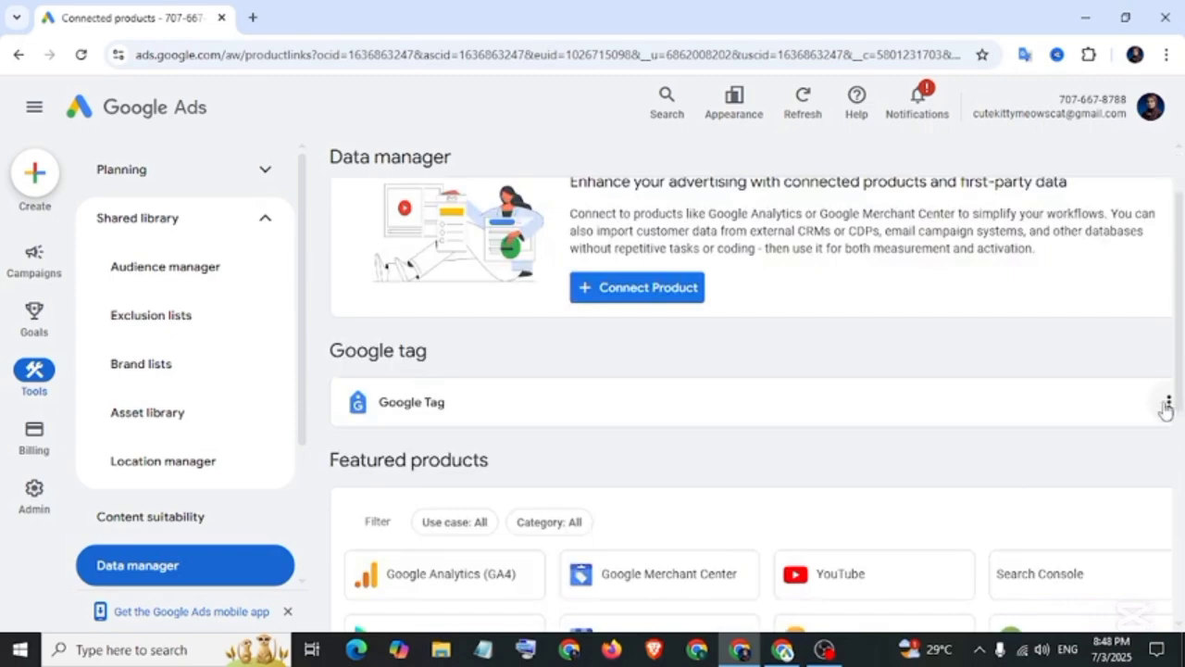
{"action": "left_click", "coordinate": [1168, 406]}
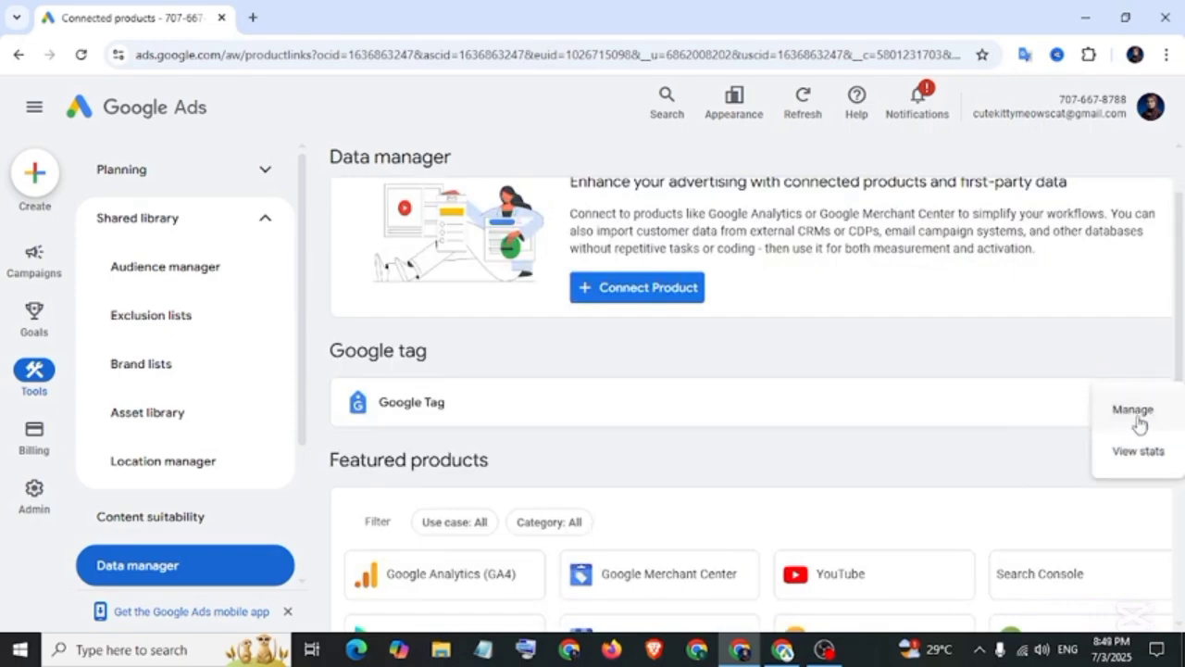
{"action": "left_click", "coordinate": [1134, 411]}
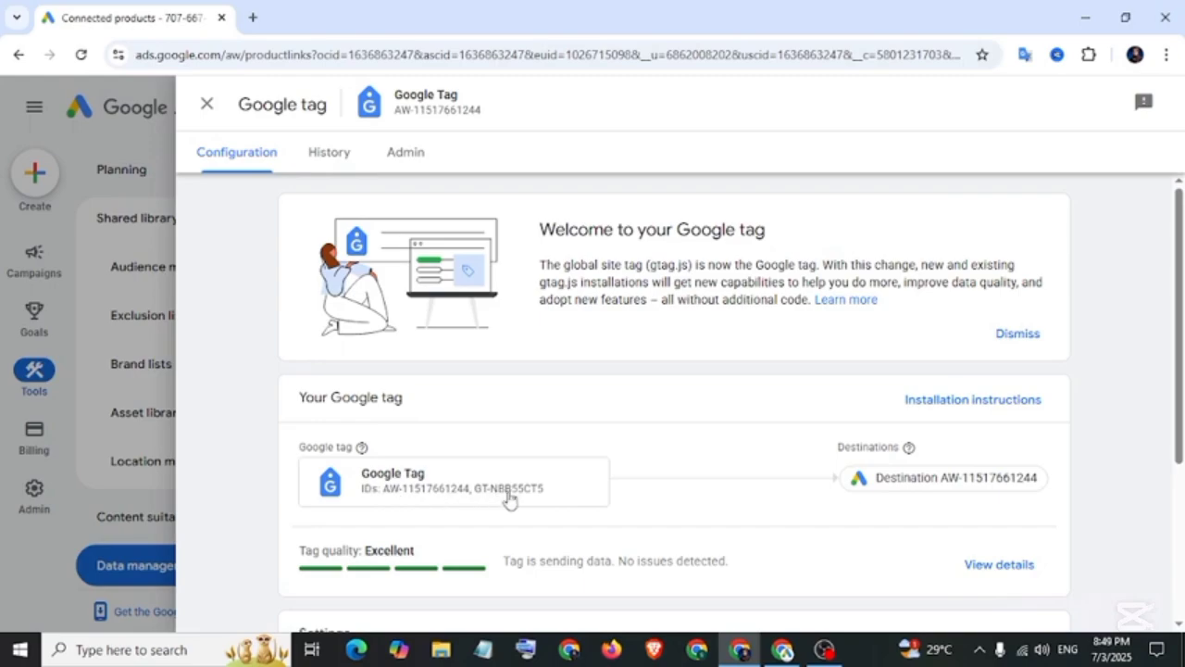
Step: Copy the numeric part of the Google Tag's ID, without the AW prefix
{"action": "left_click_drag", "start_coordinate": [414, 110], "coordinate": [480, 113]}
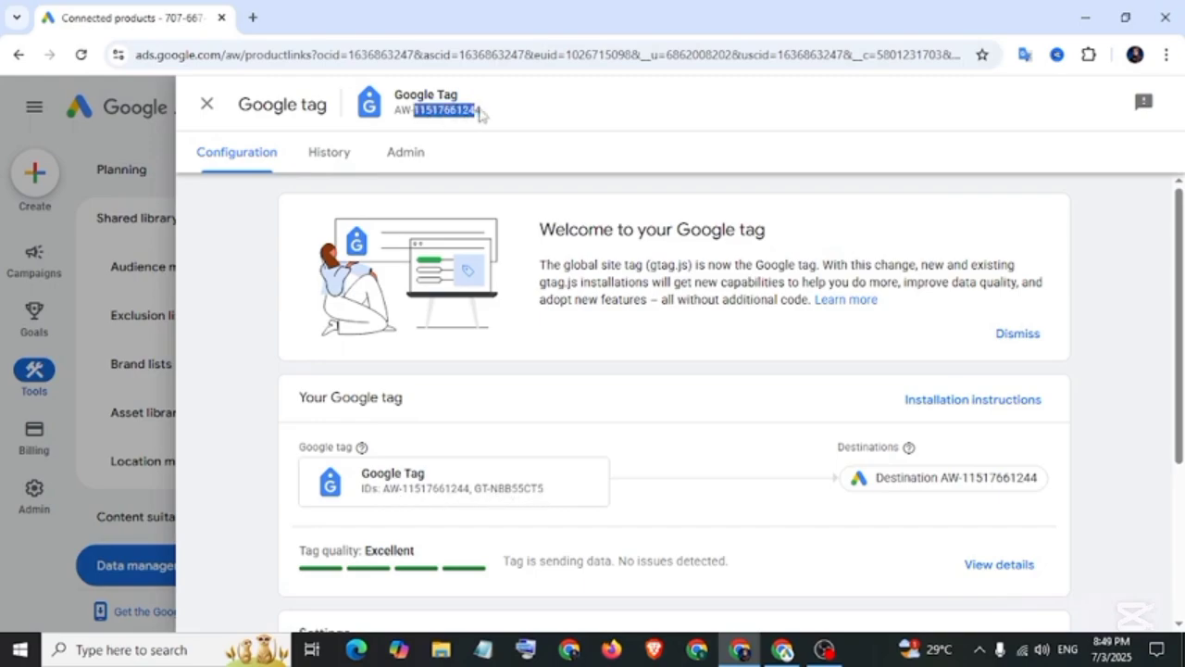
{"action": "left_click", "coordinate": [418, 118]}
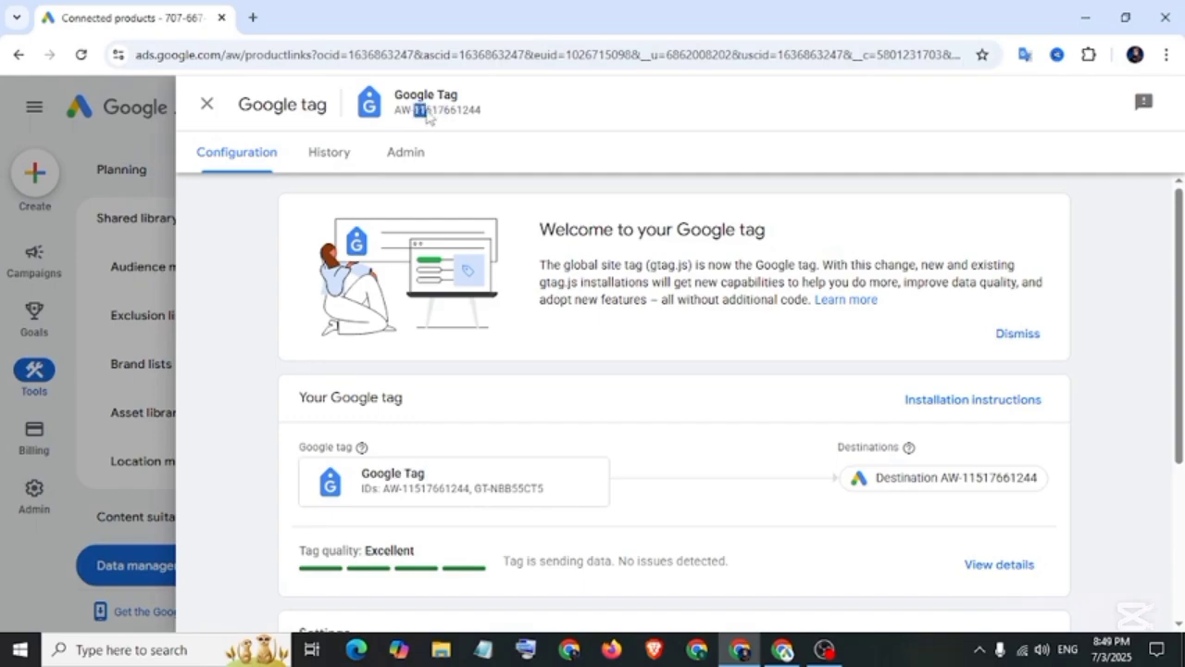
{"action": "right_click", "coordinate": [472, 113]}
{"action": "left_click", "coordinate": [510, 127]}
Step: Switch to Google Tag Manager and create a new tag of type Google Ads Remarketing
{"action": "left_click", "coordinate": [782, 649]}
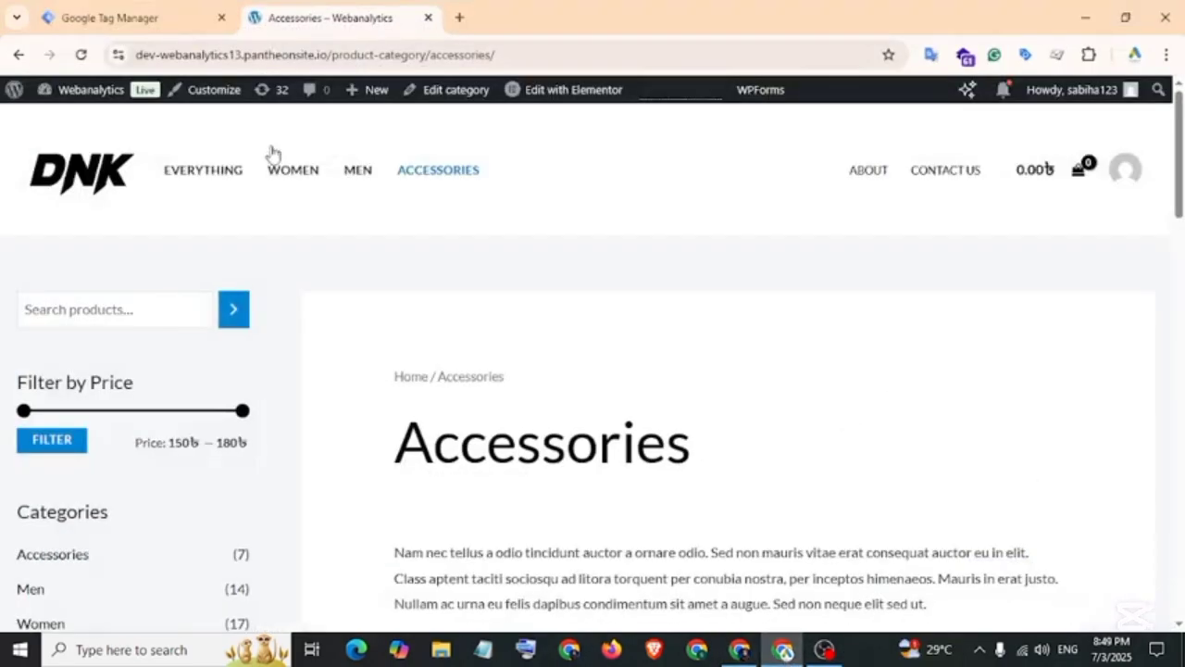
{"action": "left_click", "coordinate": [132, 9]}
{"action": "scroll", "coordinate": [370, 278], "scroll_direction": "up", "scroll_amount": 2}
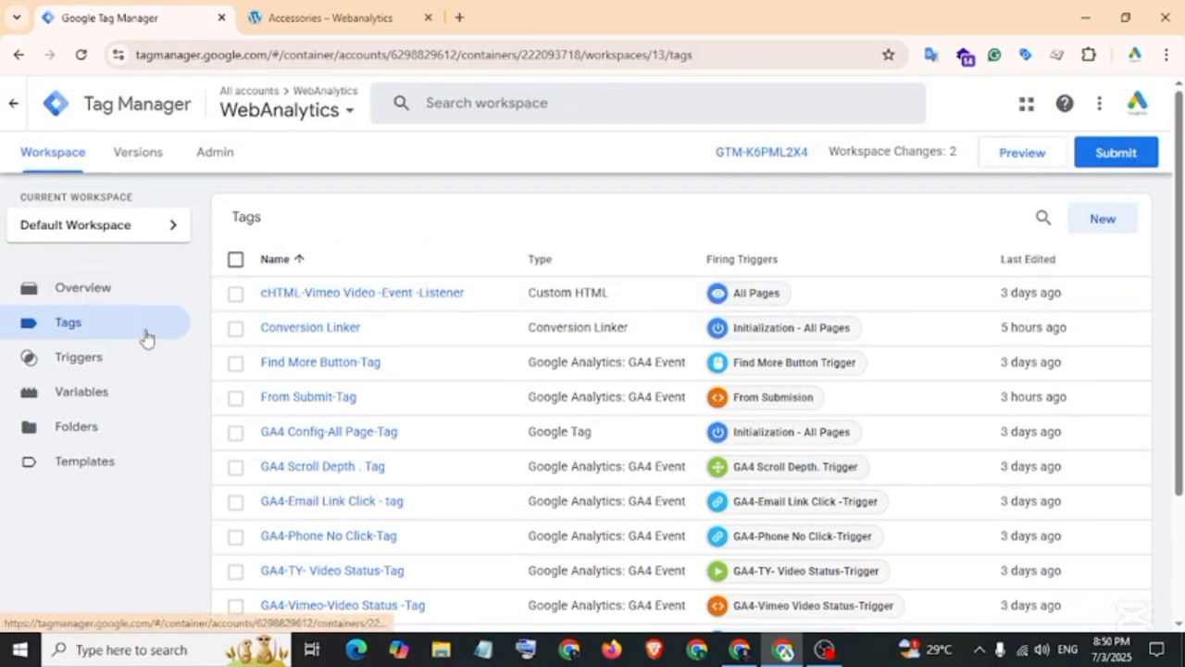
{"action": "left_click", "coordinate": [1113, 225]}
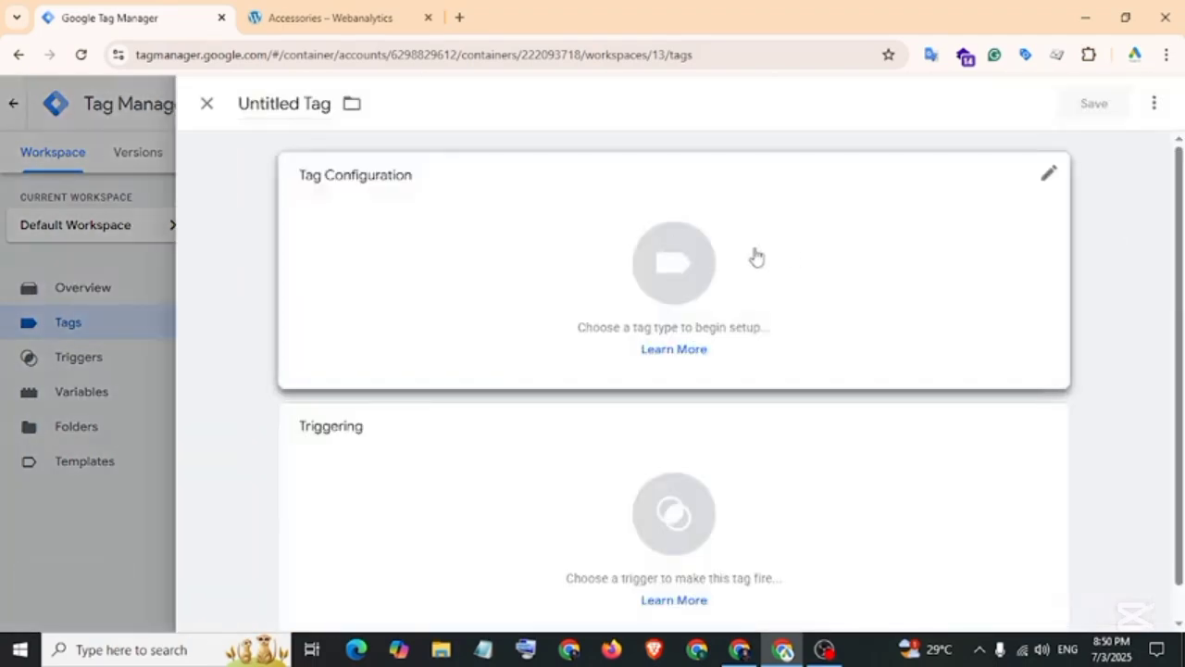
{"action": "left_click", "coordinate": [756, 257]}
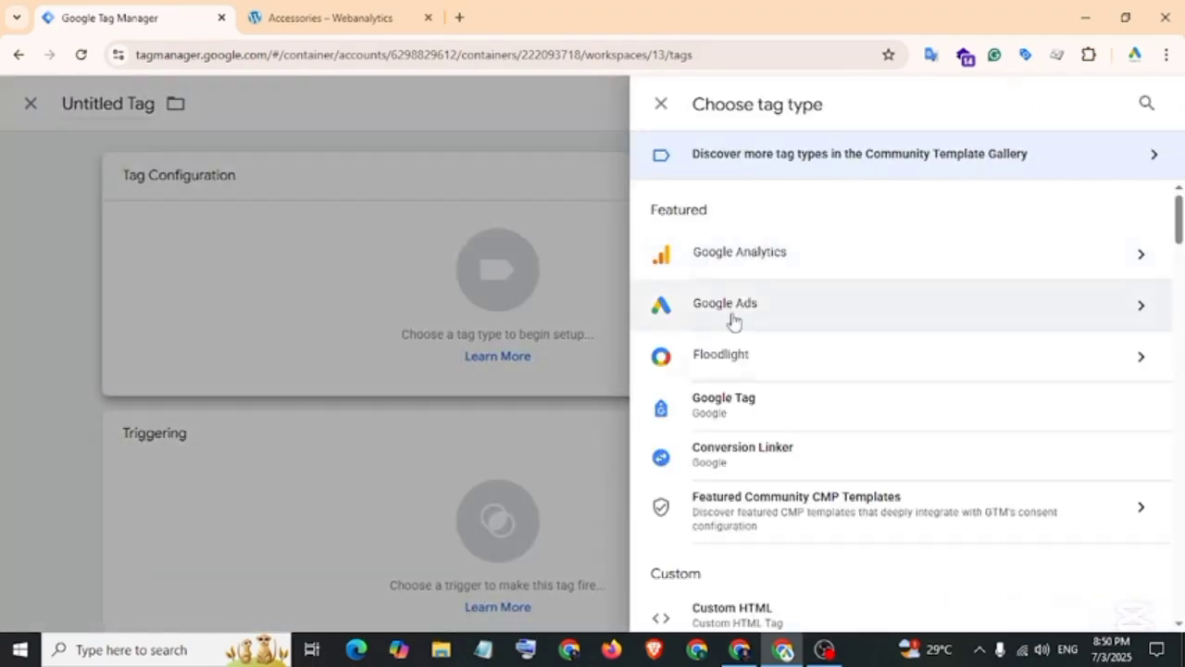
{"action": "left_click", "coordinate": [734, 321]}
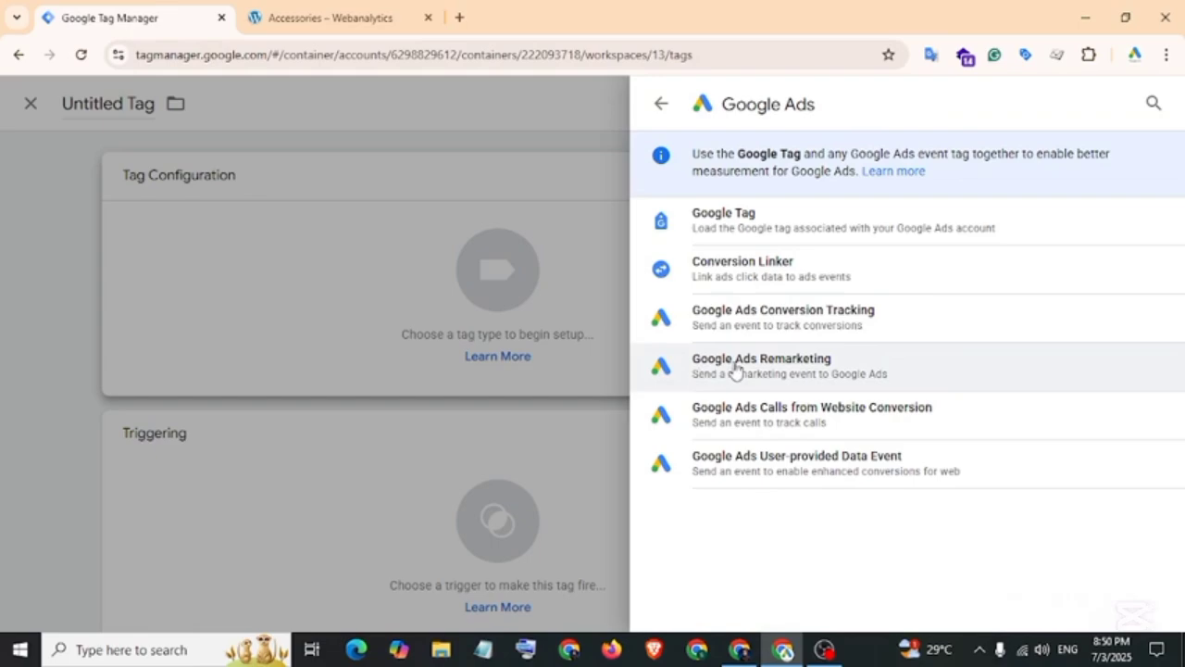
{"action": "left_click", "coordinate": [803, 370]}
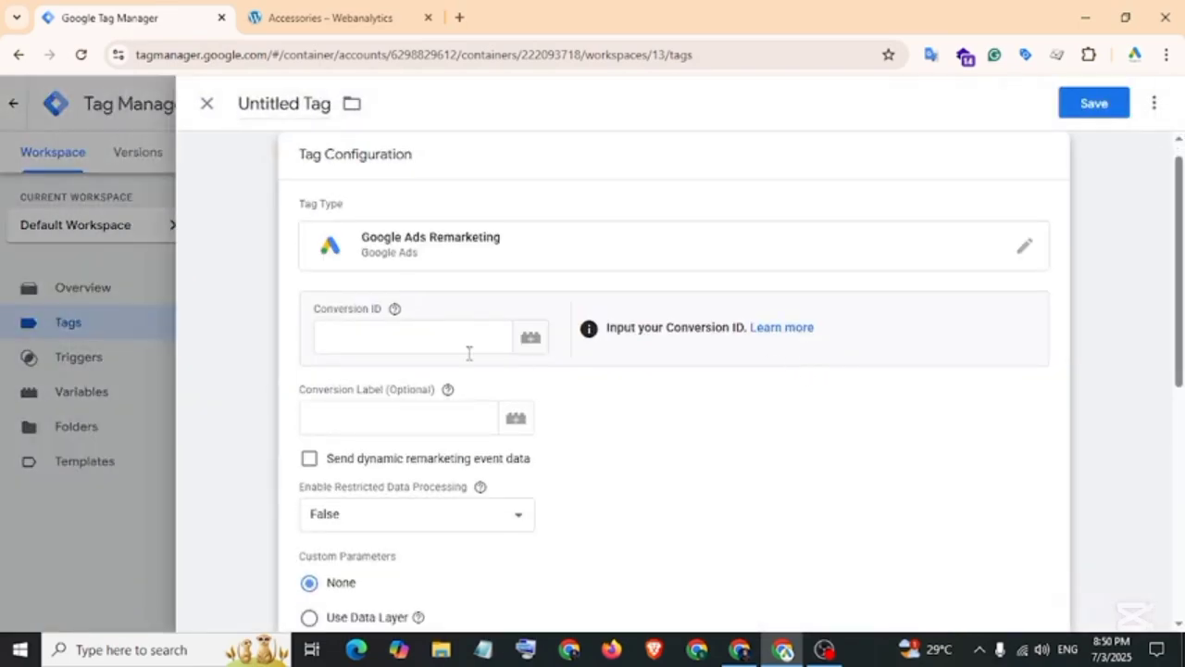
{"action": "left_click", "coordinate": [380, 336]}
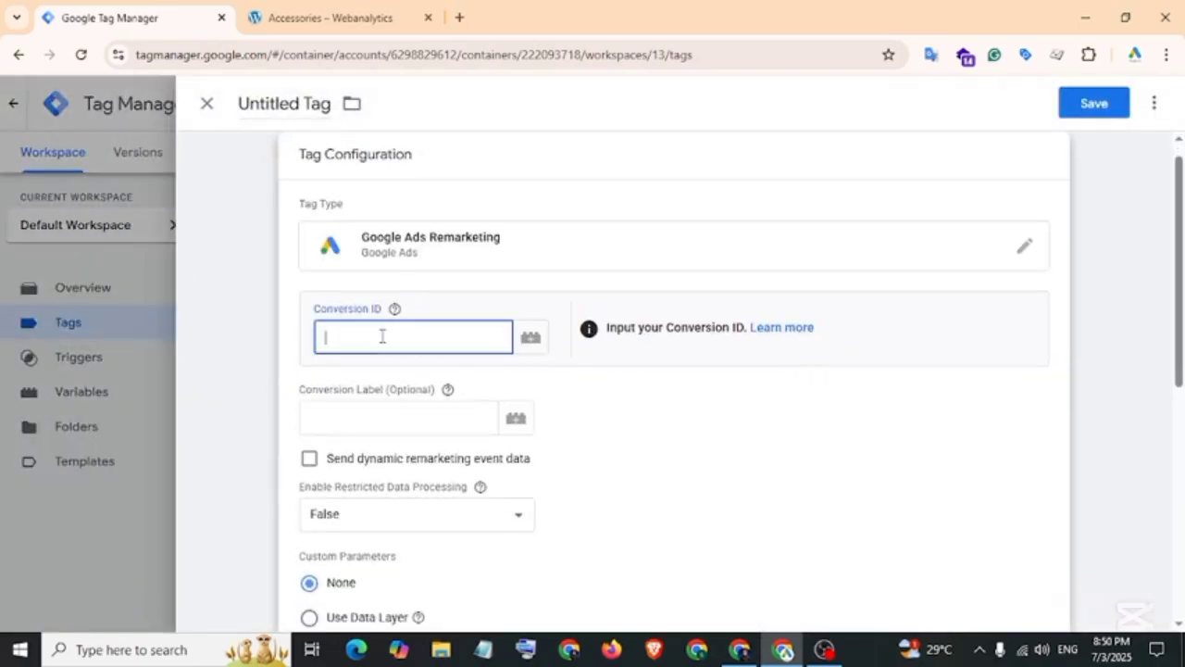
{"action": "right_click", "coordinate": [381, 336]}
{"action": "left_click", "coordinate": [450, 427]}
{"action": "key", "text": "ctrl+z"}
{"action": "left_click", "coordinate": [454, 295]}
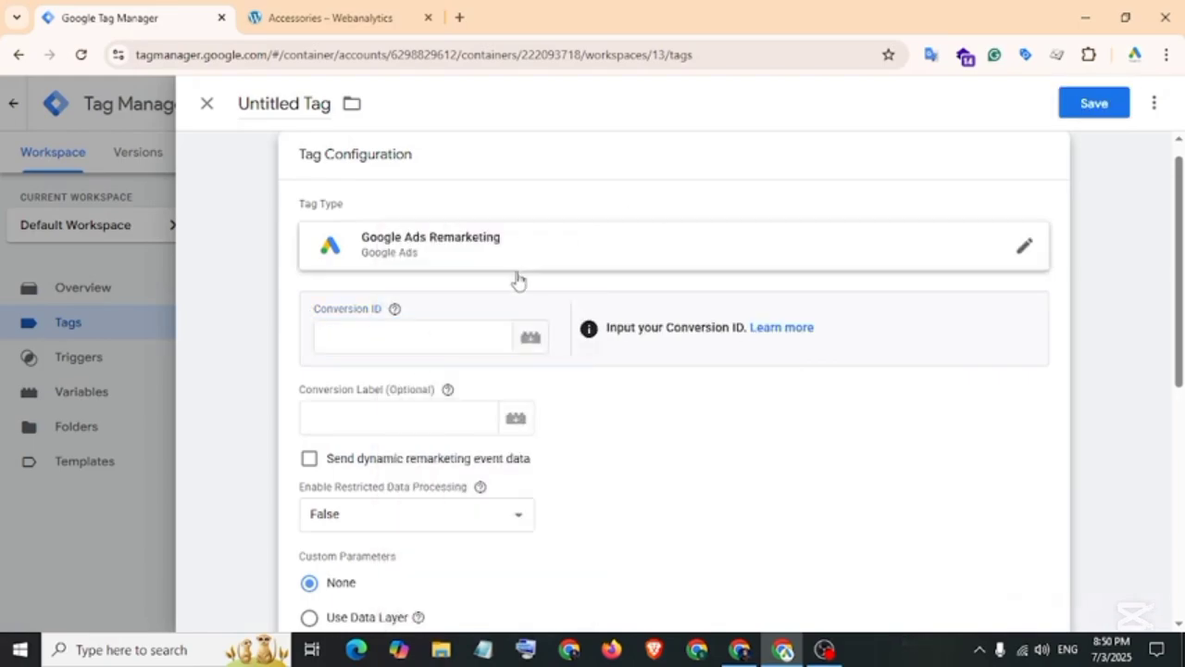
Step: Set the remarketing tag's Conversion ID to the existing constant variable Conversion ID
{"action": "left_click", "coordinate": [532, 341]}
{"action": "scroll", "coordinate": [448, 375], "scroll_direction": "down", "scroll_amount": 5}
{"action": "scroll", "coordinate": [448, 375], "scroll_direction": "up", "scroll_amount": 7}
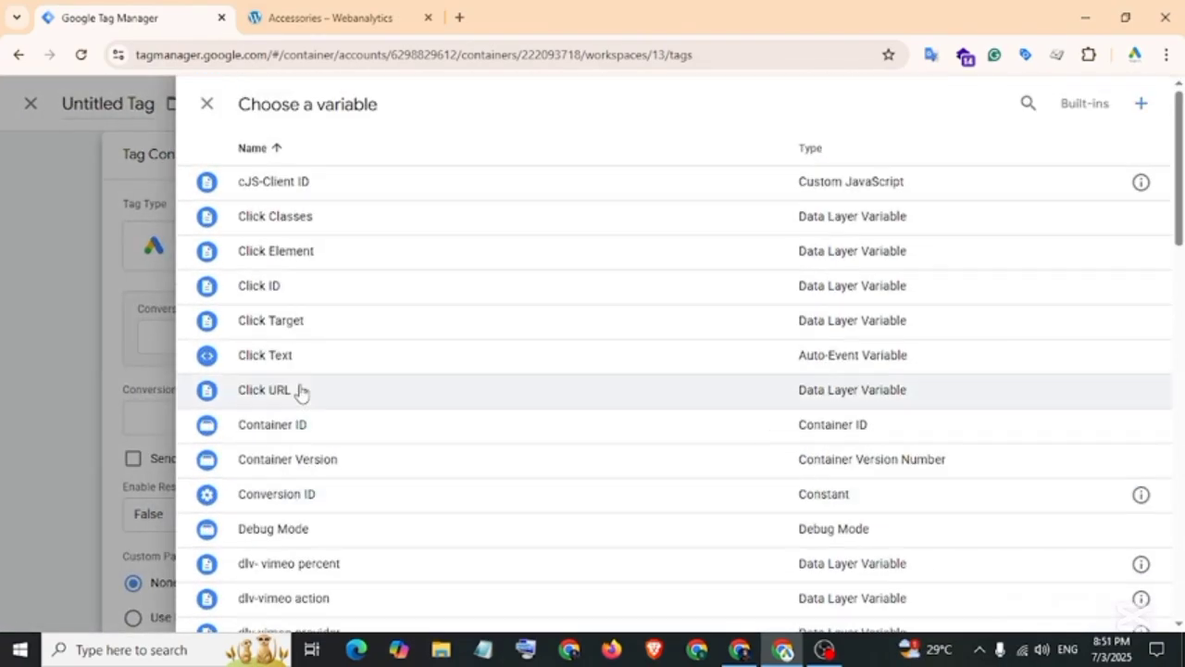
{"action": "scroll", "coordinate": [299, 392], "scroll_direction": "down", "scroll_amount": 3}
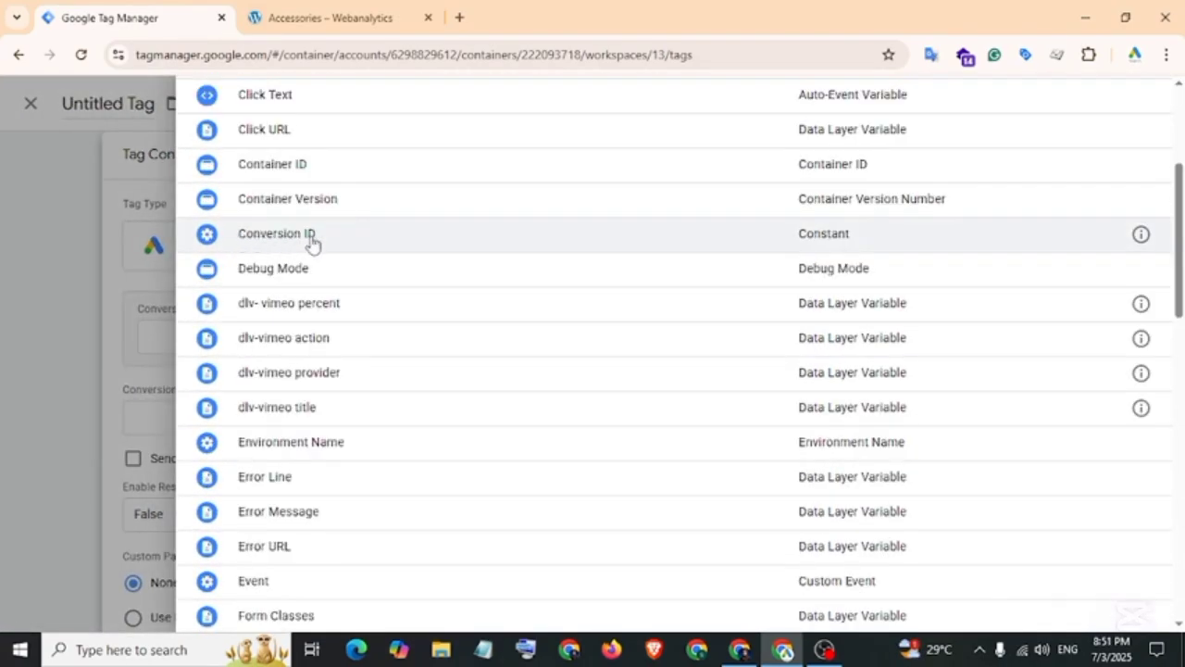
{"action": "left_click", "coordinate": [285, 238]}
Step: Add Initialization - All Pages as the remarketing tag's firing trigger
{"action": "scroll", "coordinate": [353, 448], "scroll_direction": "down", "scroll_amount": 8}
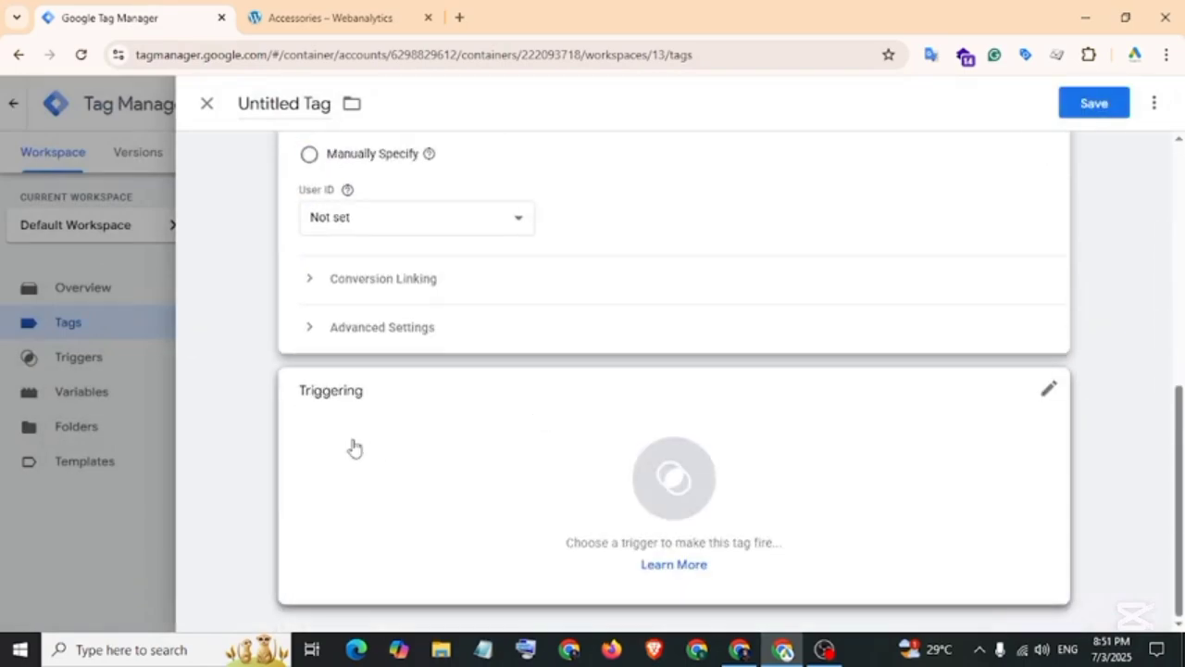
{"action": "left_click", "coordinate": [533, 451]}
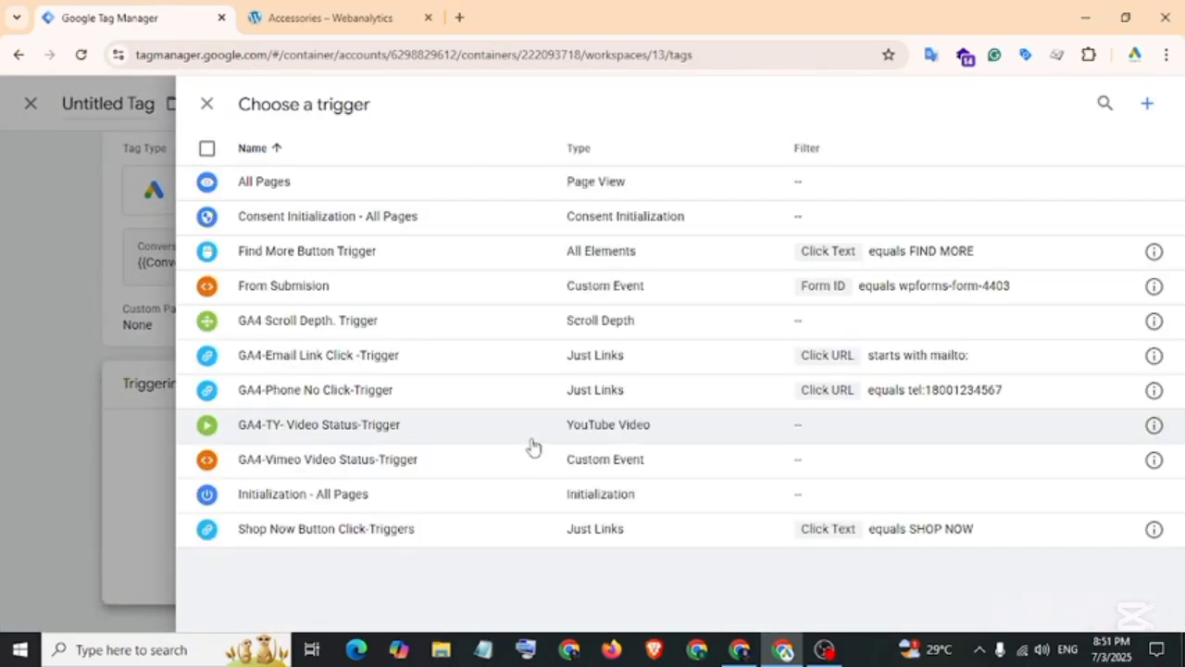
{"action": "left_click", "coordinate": [329, 505]}
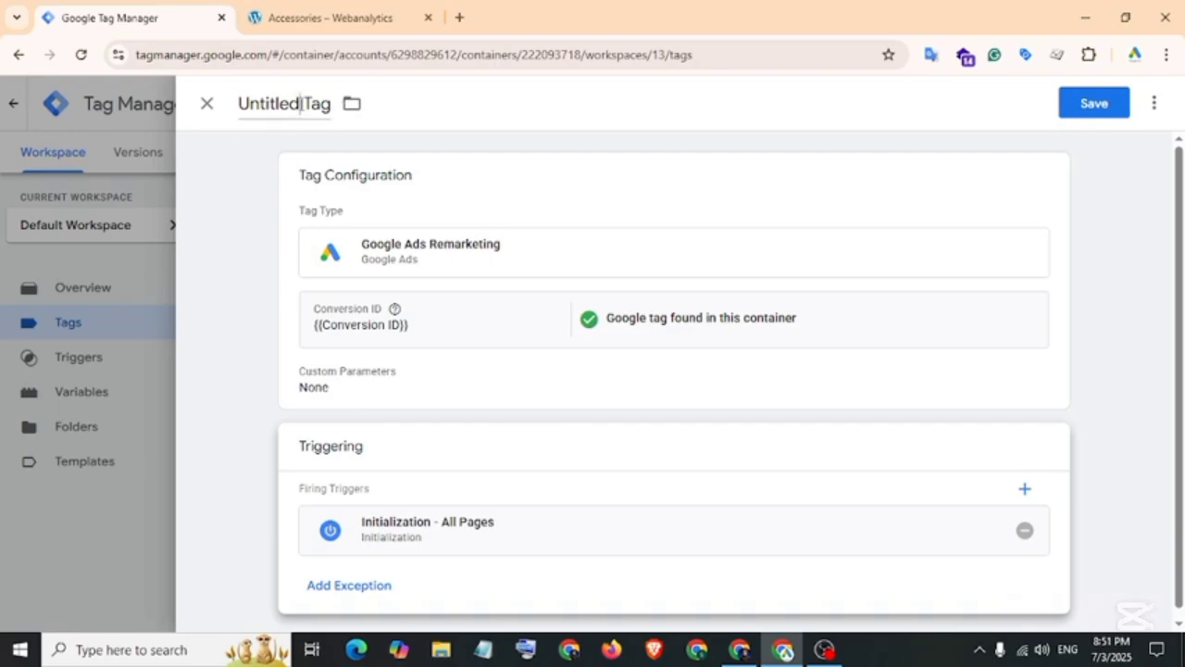
Step: Name the tag Google Ads-Remarketing-Tag and save it
{"action": "key", "text": "ctrl+a"}
{"action": "type", "text": "Google Ads-Remarketing-Tag"}
{"action": "left_click", "coordinate": [1095, 104]}
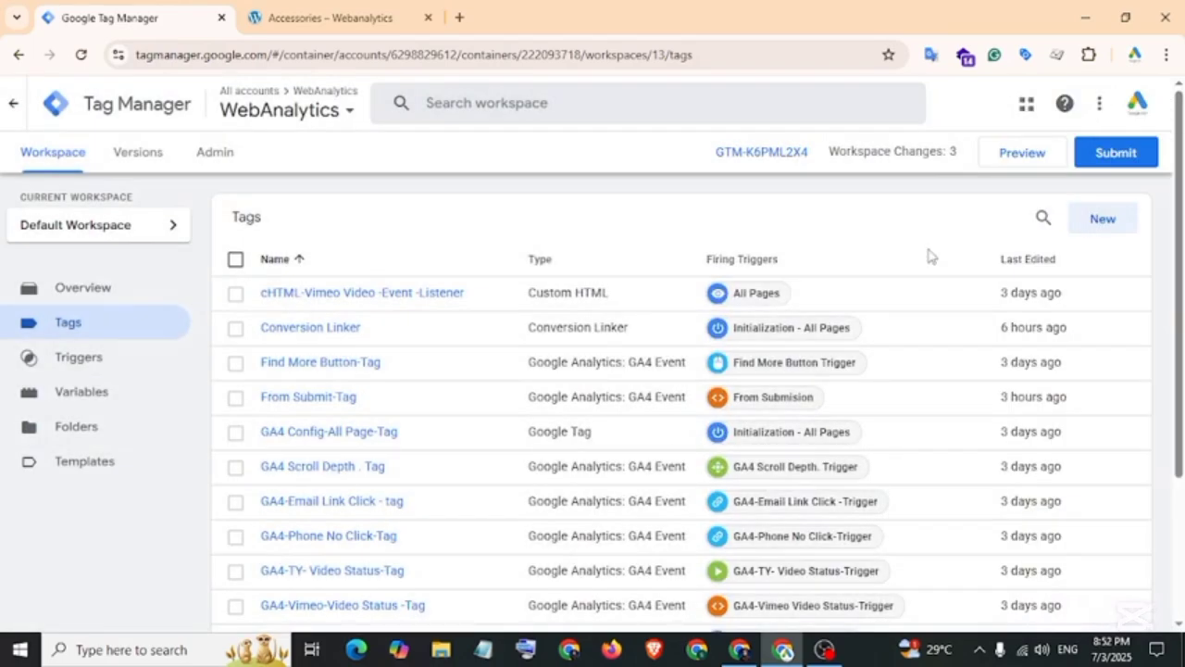
{"action": "left_click", "coordinate": [1009, 157]}
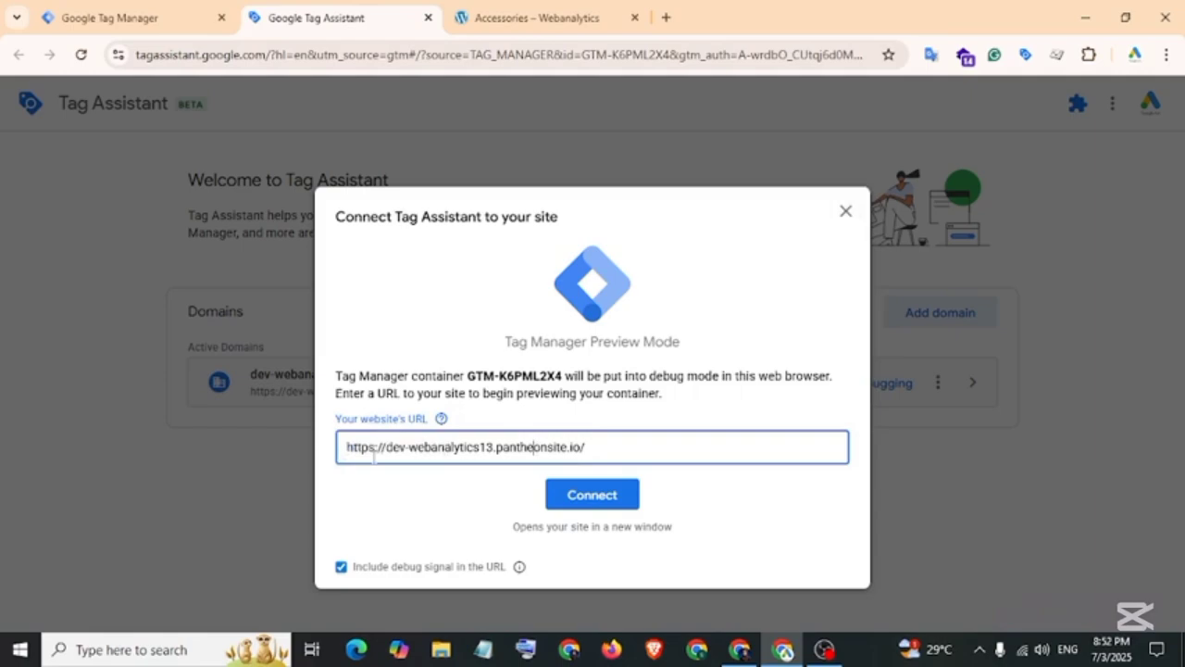
{"action": "left_click_drag", "start_coordinate": [347, 447], "coordinate": [598, 447]}
{"action": "left_click", "coordinate": [602, 497]}
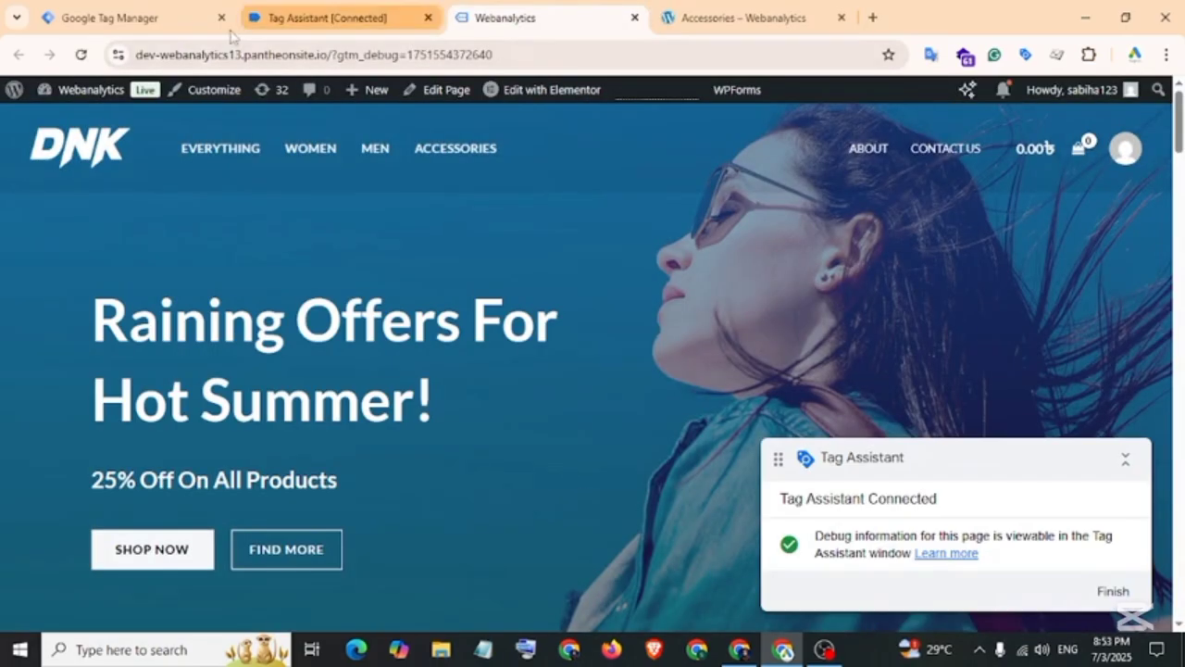
Step: Check in Tag Assistant whether the remarketing tag is among the fired tags
{"action": "left_click", "coordinate": [341, 13]}
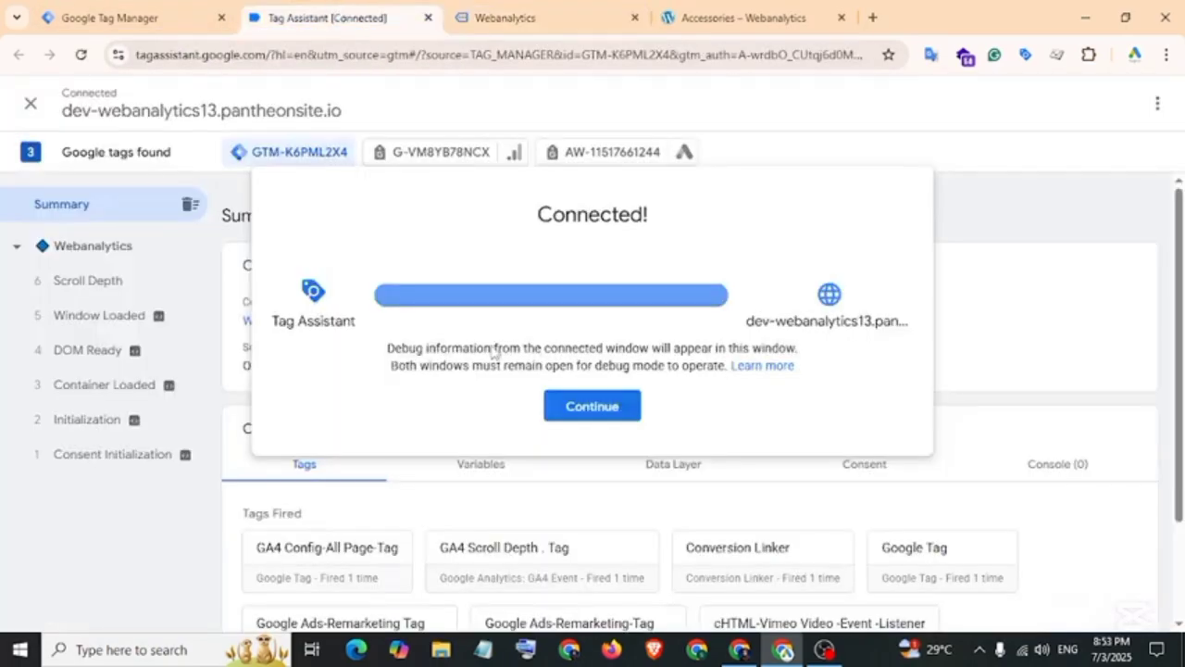
{"action": "left_click", "coordinate": [590, 408]}
{"action": "scroll", "coordinate": [260, 498], "scroll_direction": "down", "scroll_amount": 3}
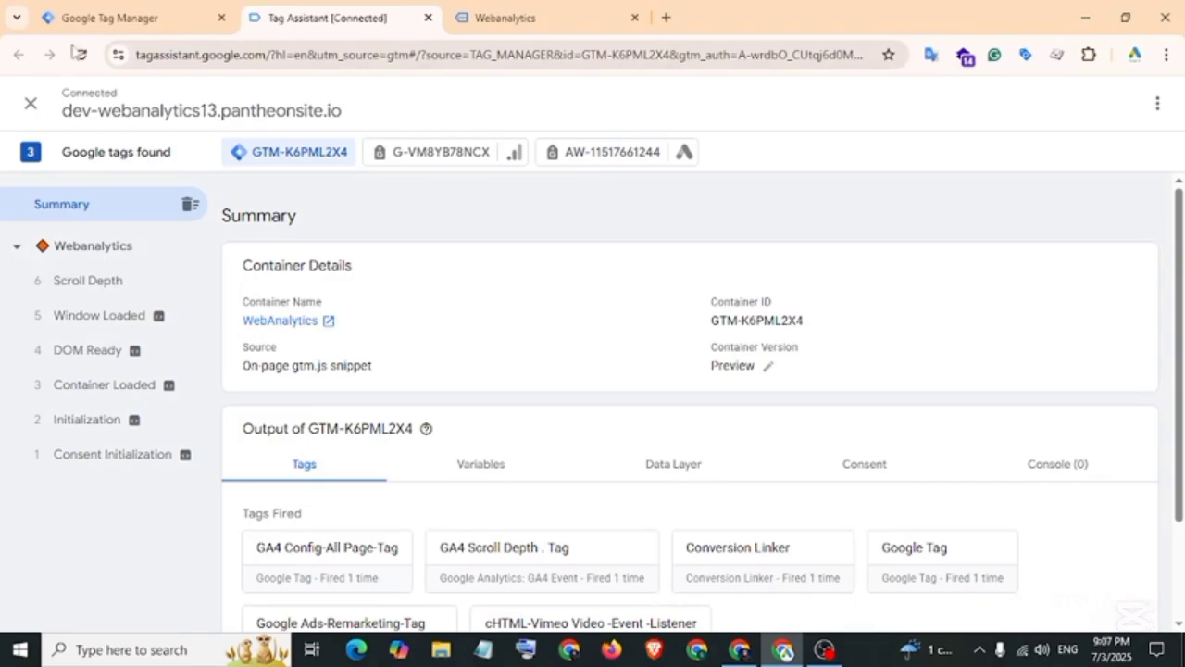
Step: Return to the Tag Manager workspace and publish its changes as a version named Google Ads-Remarketing-Tag
{"action": "left_click", "coordinate": [133, 19]}
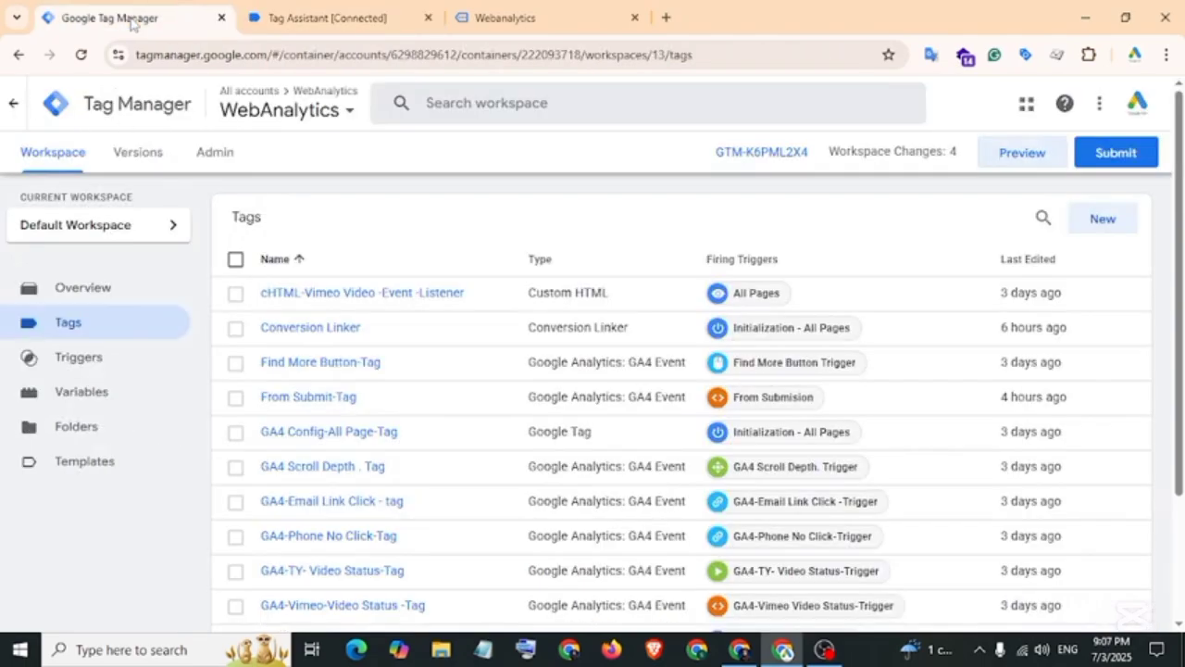
{"action": "left_click", "coordinate": [1116, 153]}
{"action": "left_click", "coordinate": [374, 300]}
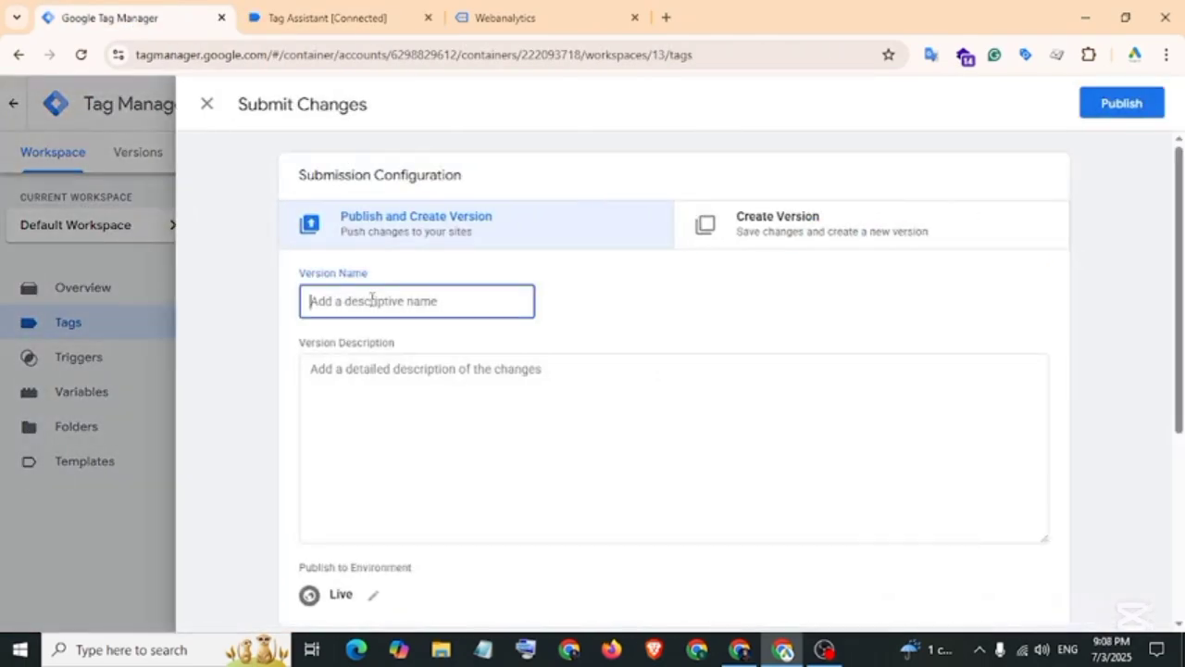
{"action": "type", "text": "Google Ads Remarketing-Tag"}
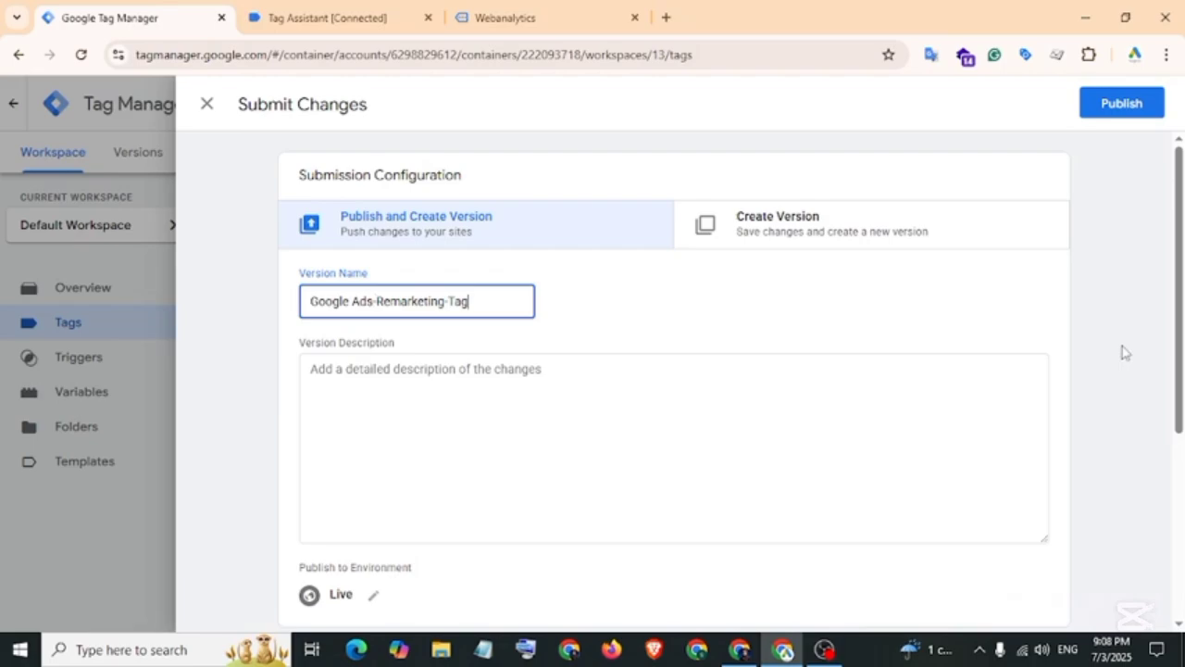
{"action": "left_click", "coordinate": [1124, 109]}
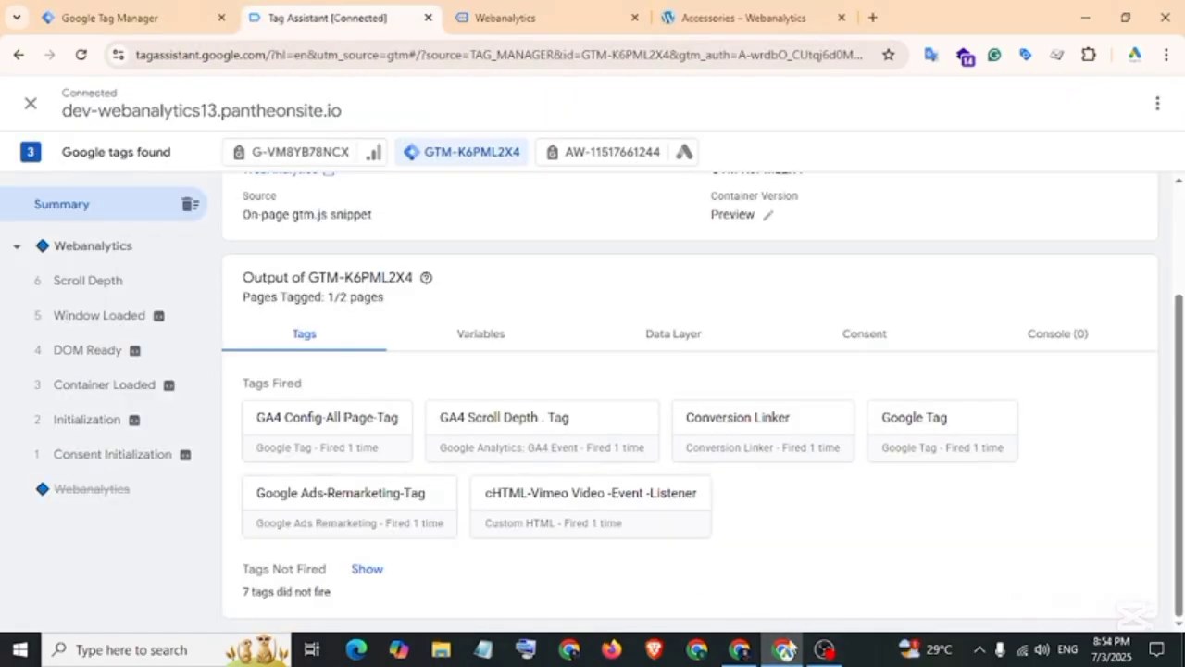
Step: Switch to Google Ads, close the Google tag page and open Audience manager's data segments
{"action": "left_click", "coordinate": [739, 649]}
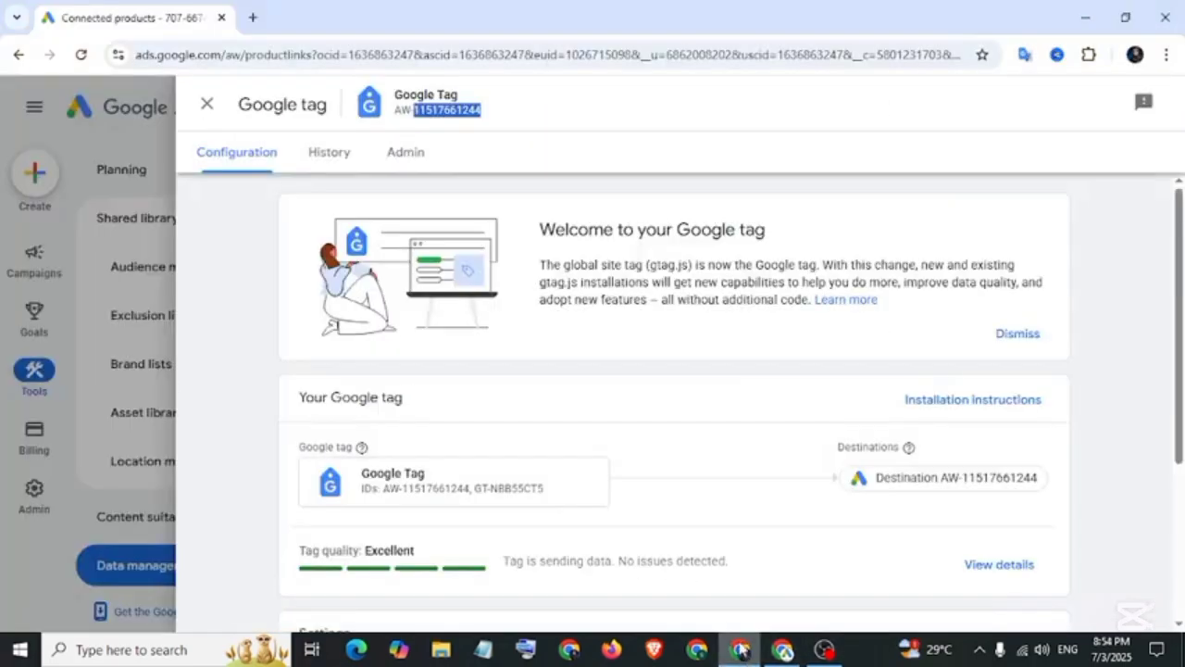
{"action": "left_click", "coordinate": [208, 105]}
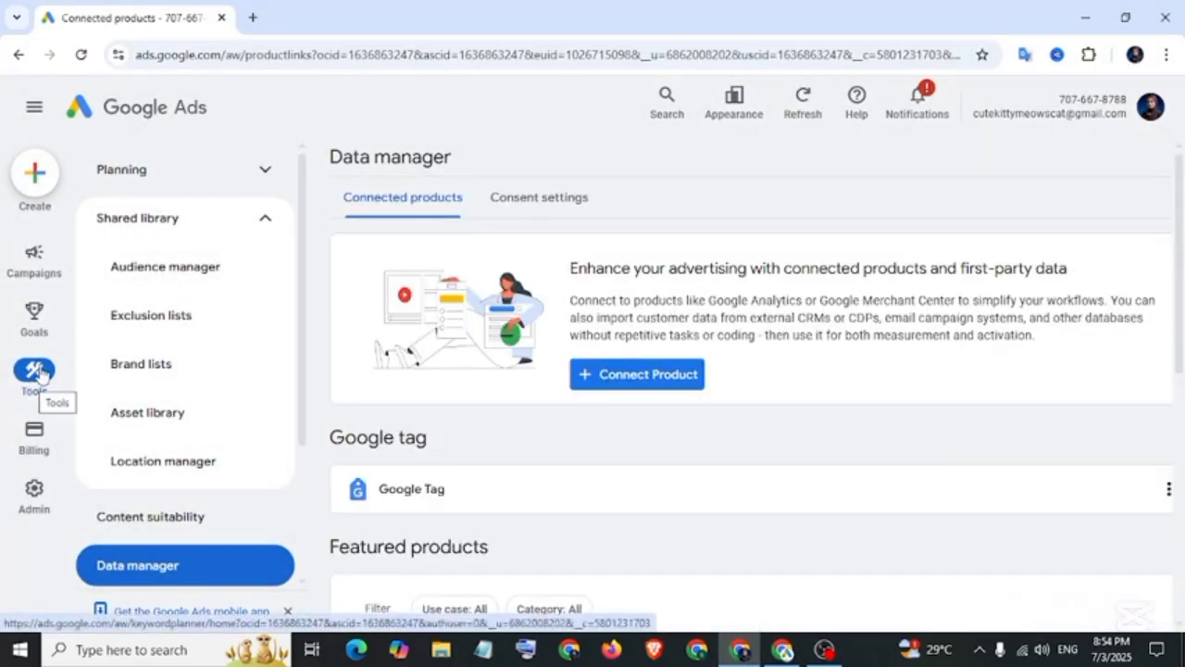
{"action": "left_click", "coordinate": [168, 274]}
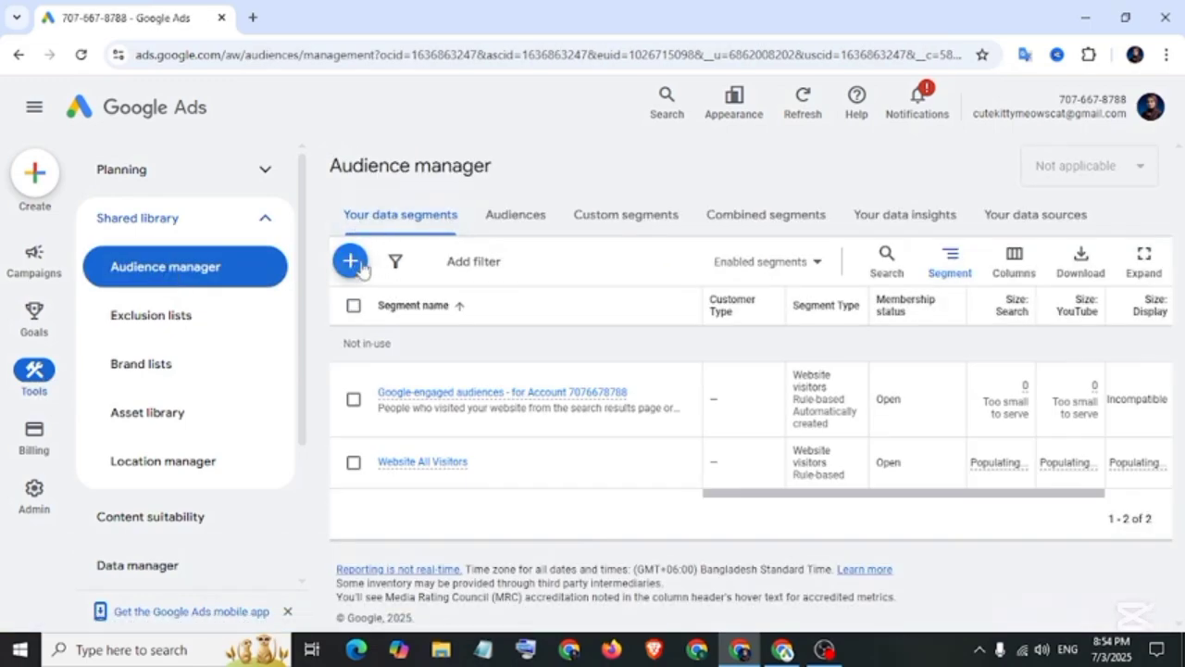
Step: Start a new website visitors segment and enter a segment name beginning with "Google Ads Website"
{"action": "left_click", "coordinate": [352, 262]}
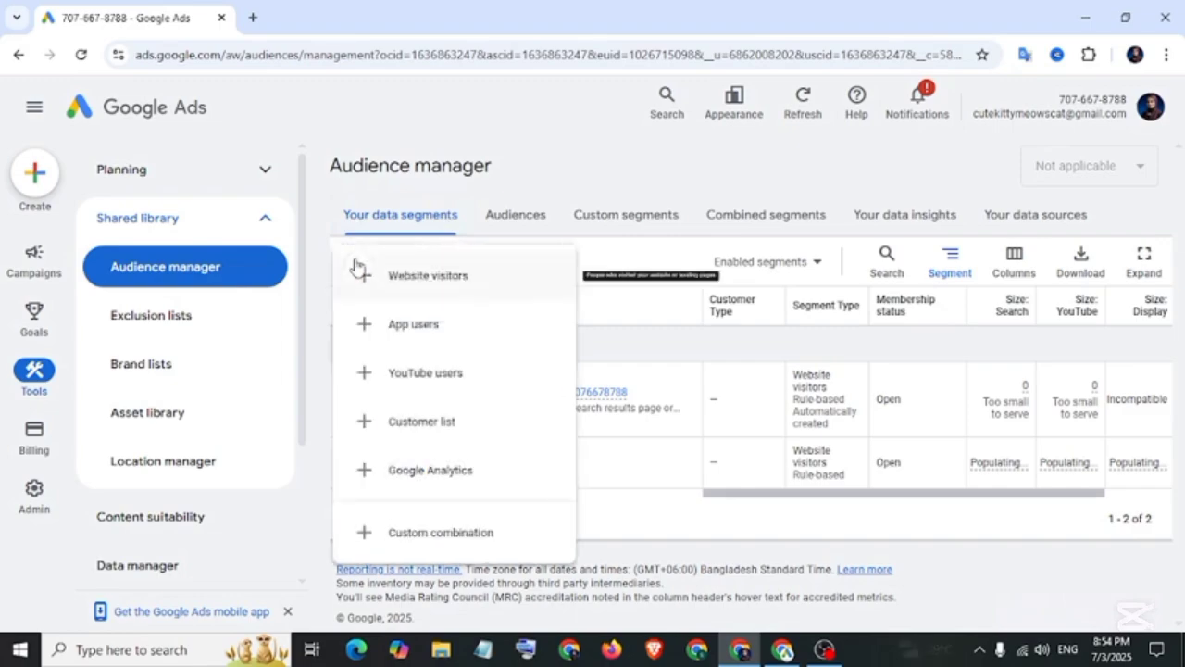
{"action": "left_click", "coordinate": [417, 278]}
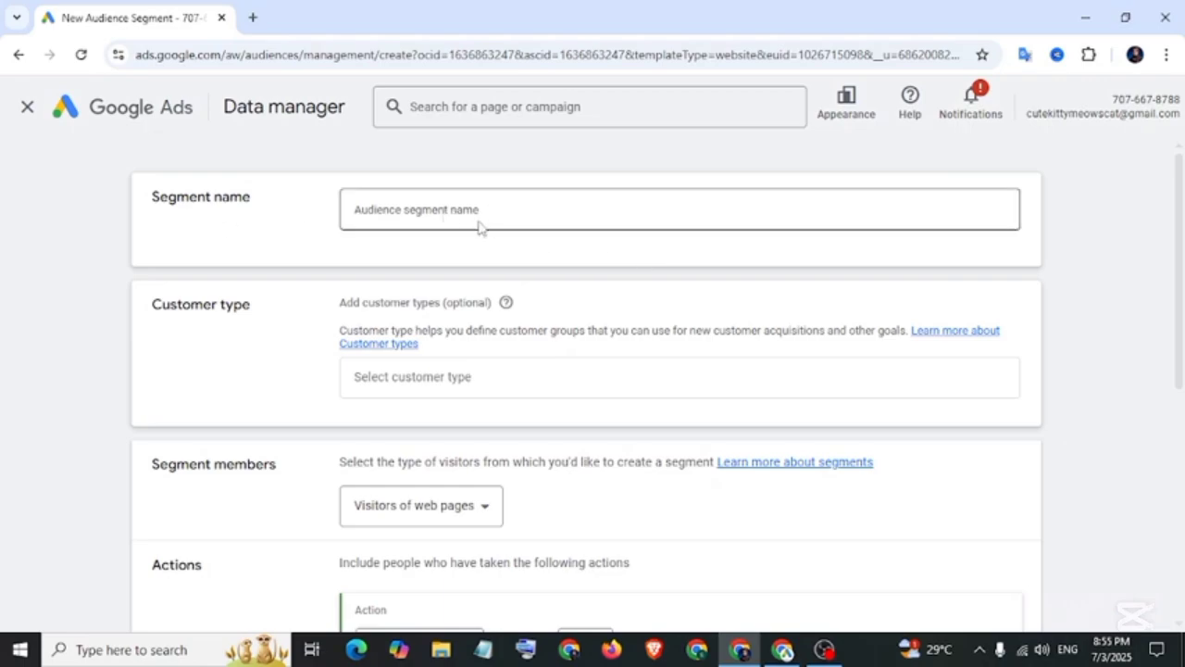
{"action": "left_click", "coordinate": [437, 210]}
{"action": "type", "text": "Google Ads Website vi"}
{"action": "scroll", "coordinate": [309, 277], "scroll_direction": "down", "scroll_amount": 1}
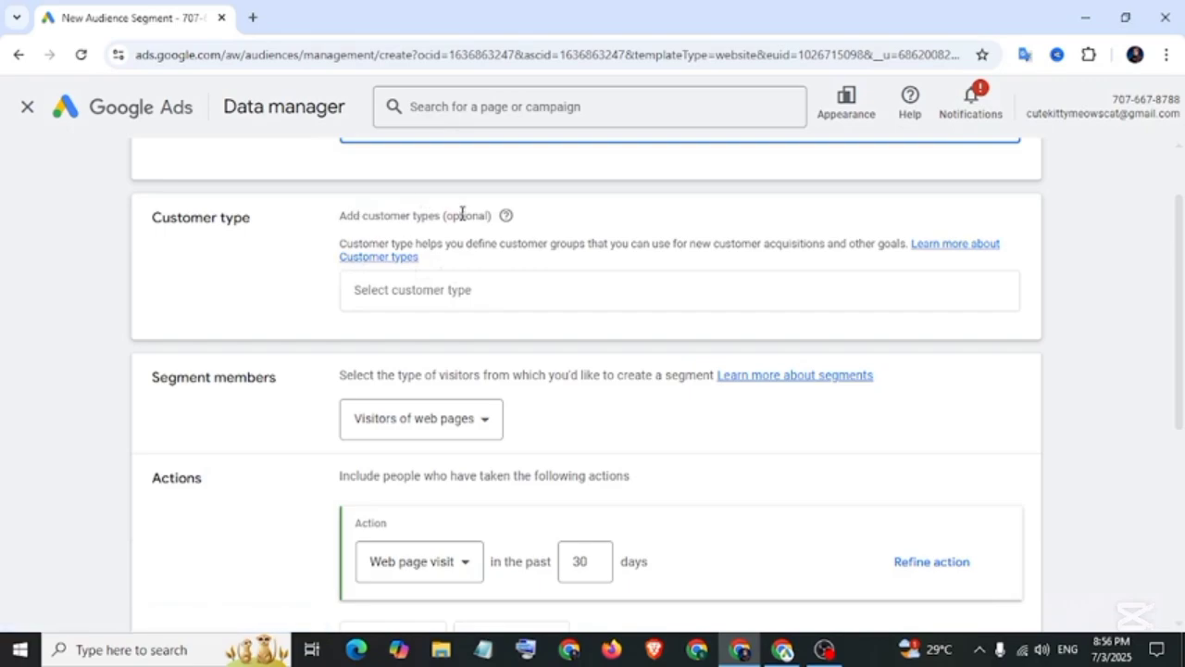
Step: Review the available customer types without choosing one, and look through the products on the website's Accessories page
{"action": "left_click", "coordinate": [439, 293]}
{"action": "scroll", "coordinate": [453, 362], "scroll_direction": "down", "scroll_amount": 5}
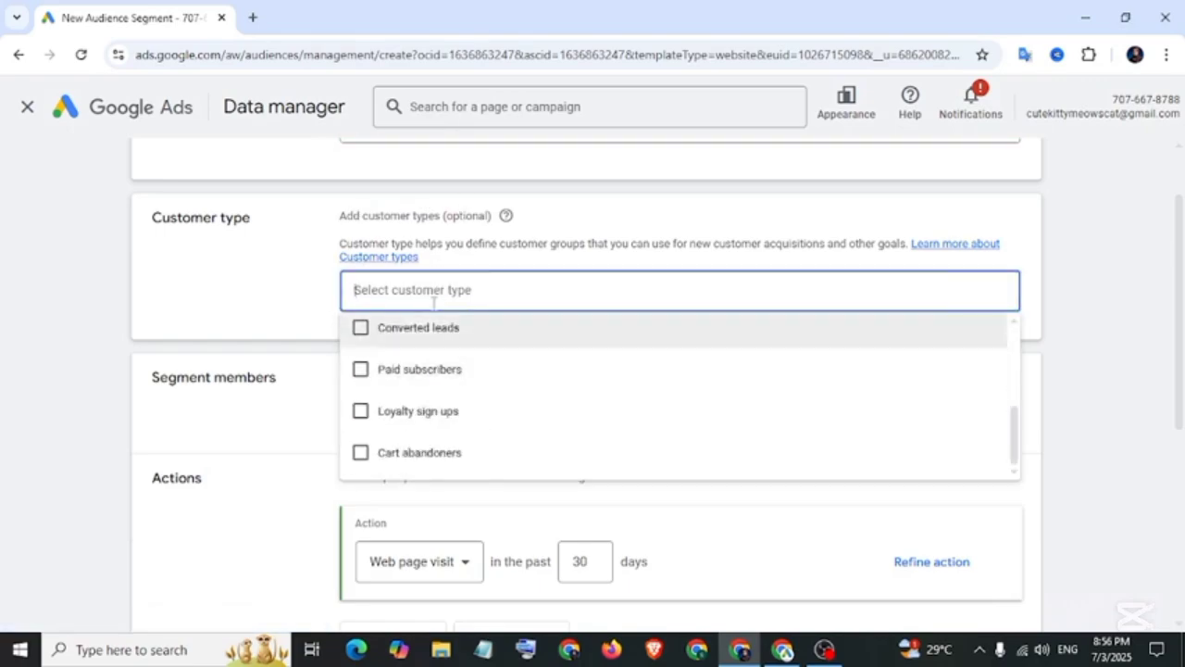
{"action": "left_click", "coordinate": [269, 264]}
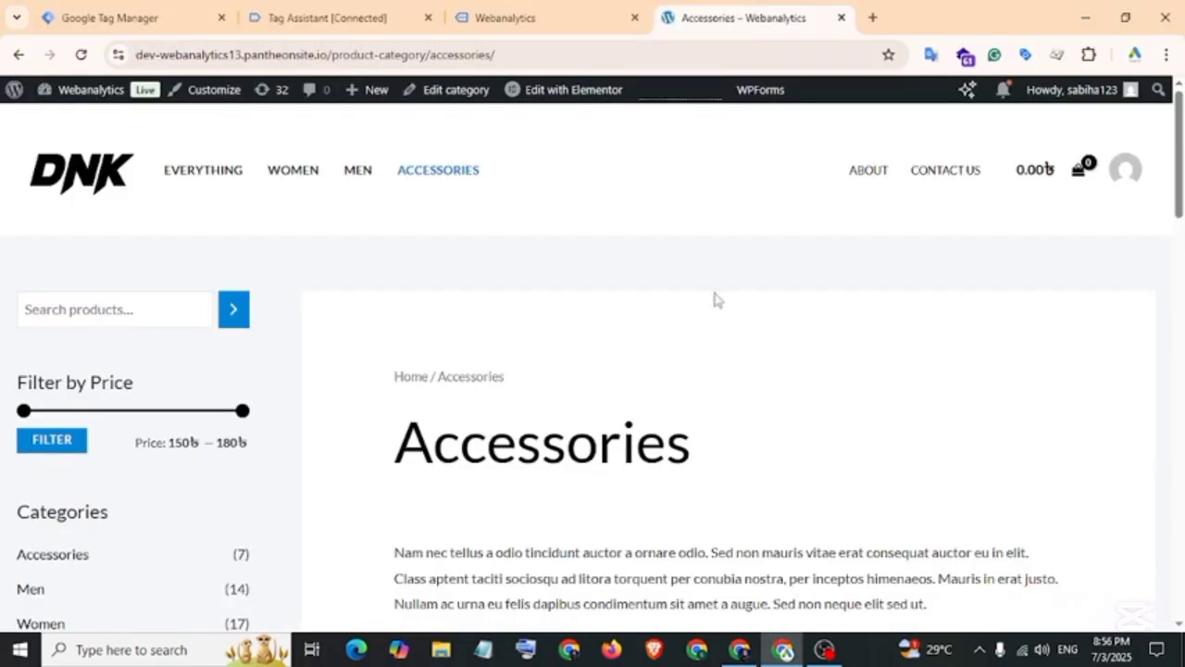
{"action": "scroll", "coordinate": [708, 315], "scroll_direction": "down", "scroll_amount": 10}
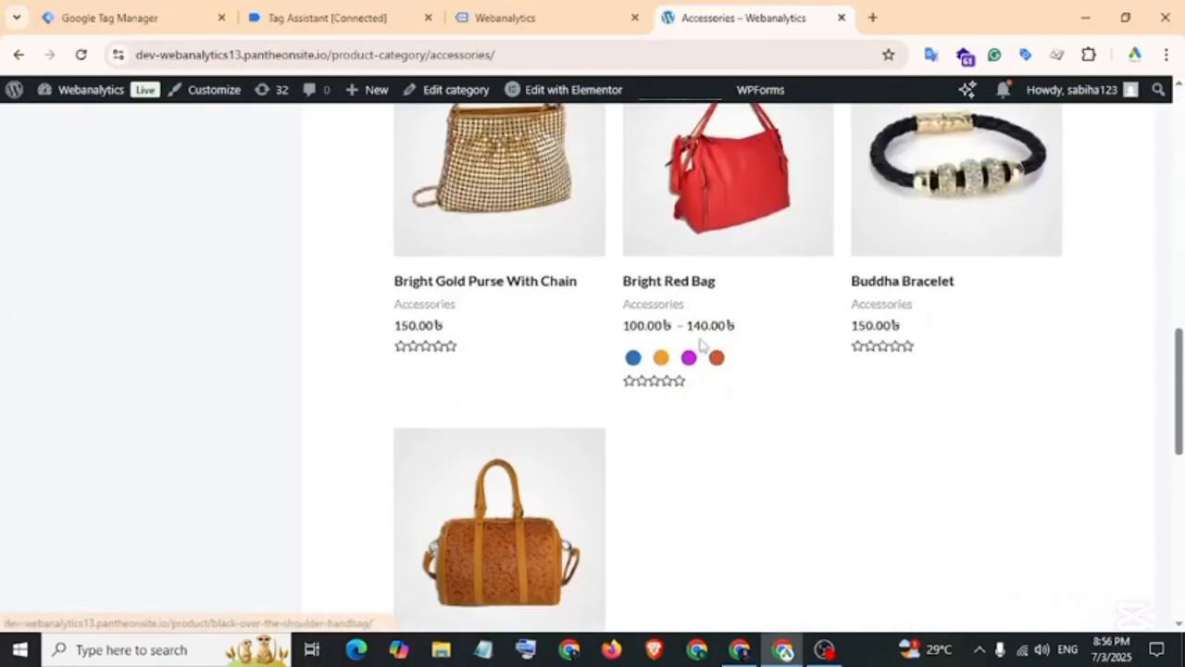
{"action": "scroll", "coordinate": [701, 350], "scroll_direction": "down", "scroll_amount": 8}
{"action": "scroll", "coordinate": [701, 352], "scroll_direction": "up", "scroll_amount": 6}
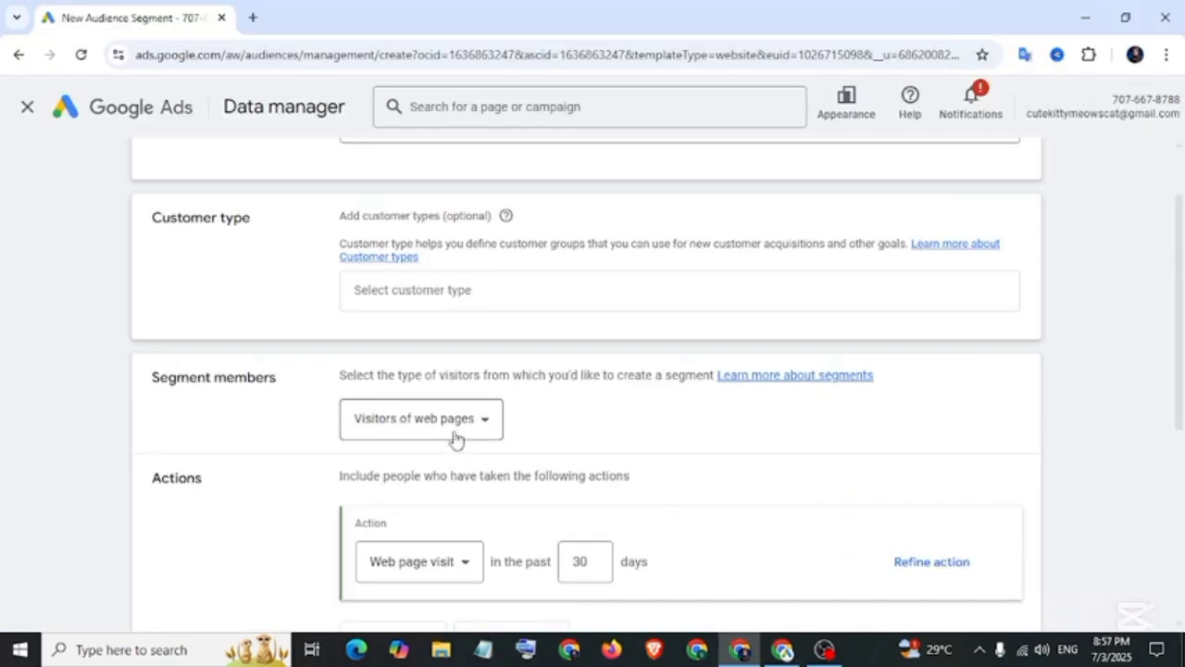
{"action": "left_click", "coordinate": [485, 424]}
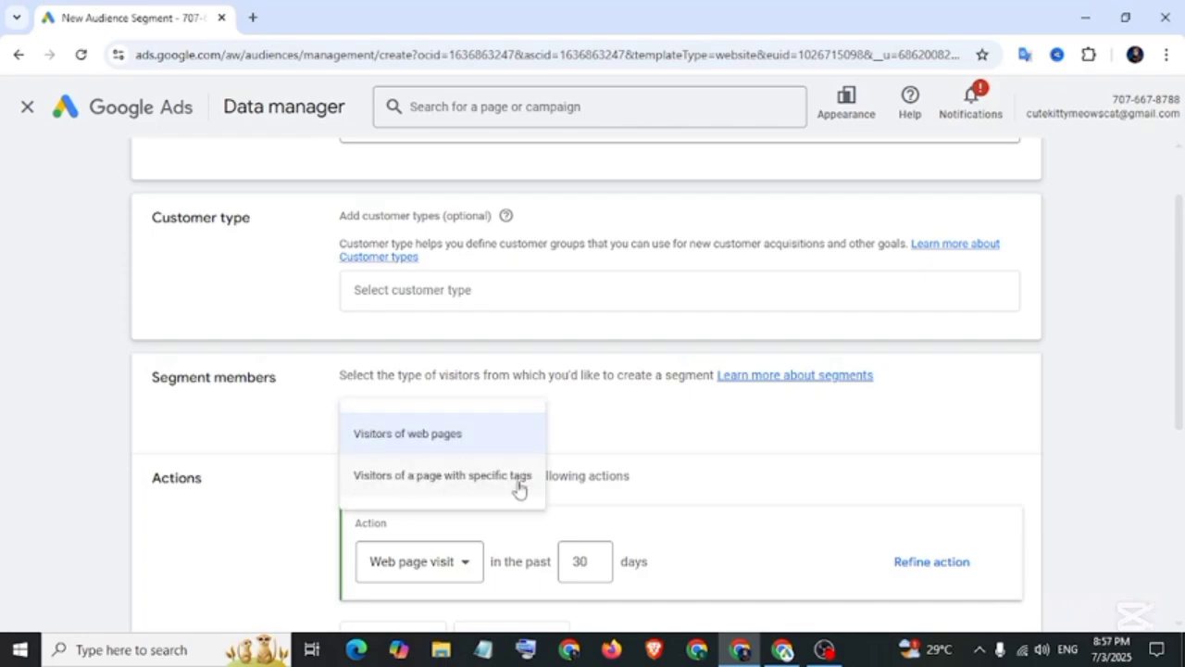
{"action": "scroll", "coordinate": [449, 327], "scroll_direction": "down", "scroll_amount": 2}
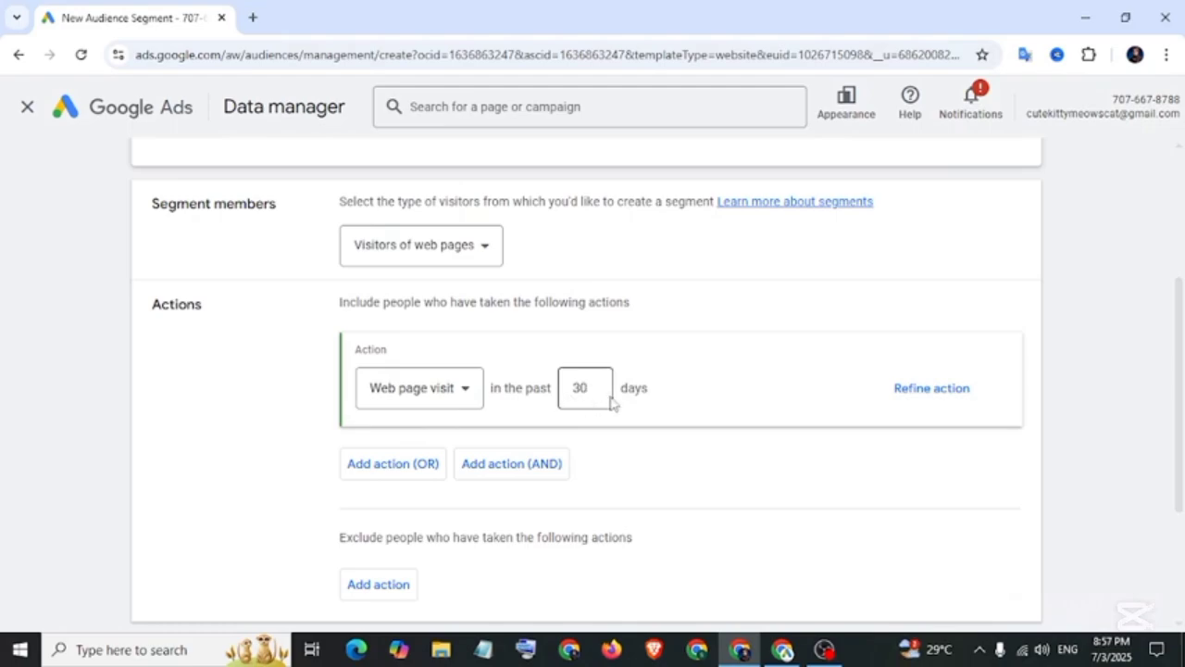
{"action": "scroll", "coordinate": [611, 403], "scroll_direction": "down", "scroll_amount": 1}
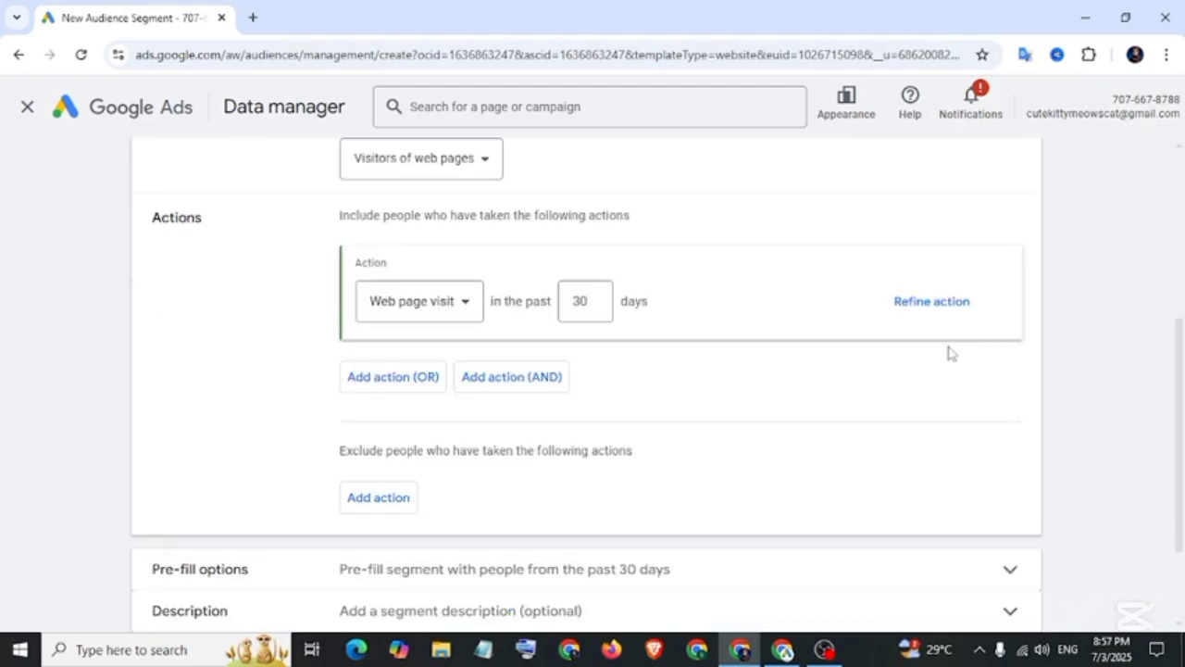
{"action": "left_click", "coordinate": [934, 303]}
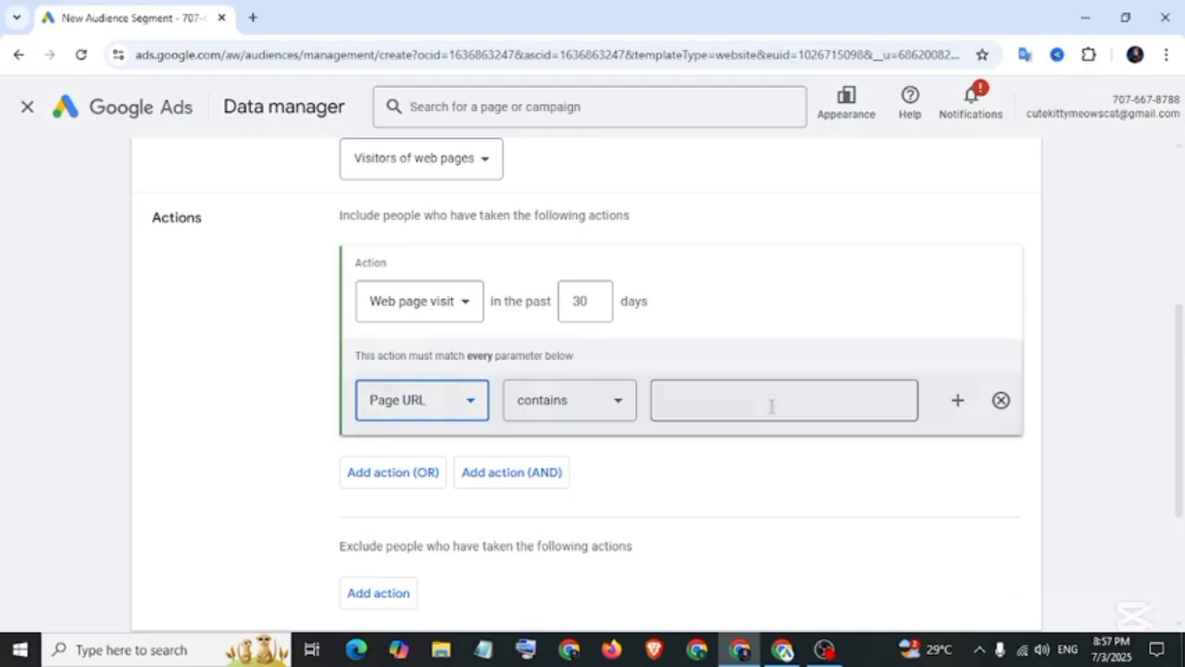
{"action": "left_click", "coordinate": [716, 405]}
{"action": "right_click", "coordinate": [692, 408]}
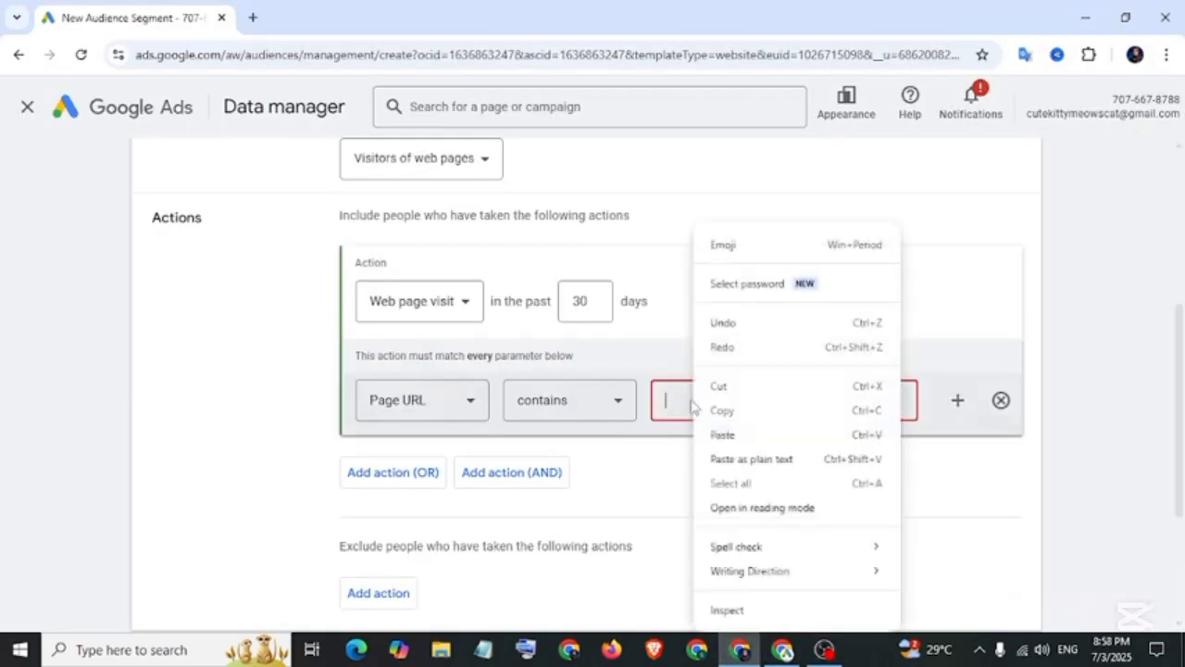
{"action": "left_click", "coordinate": [723, 435]}
Step: Review the pre-fill options, keeping the segment pre-filled with people who matched the rules within the past 30 days
{"action": "scroll", "coordinate": [153, 497], "scroll_direction": "down", "scroll_amount": 2}
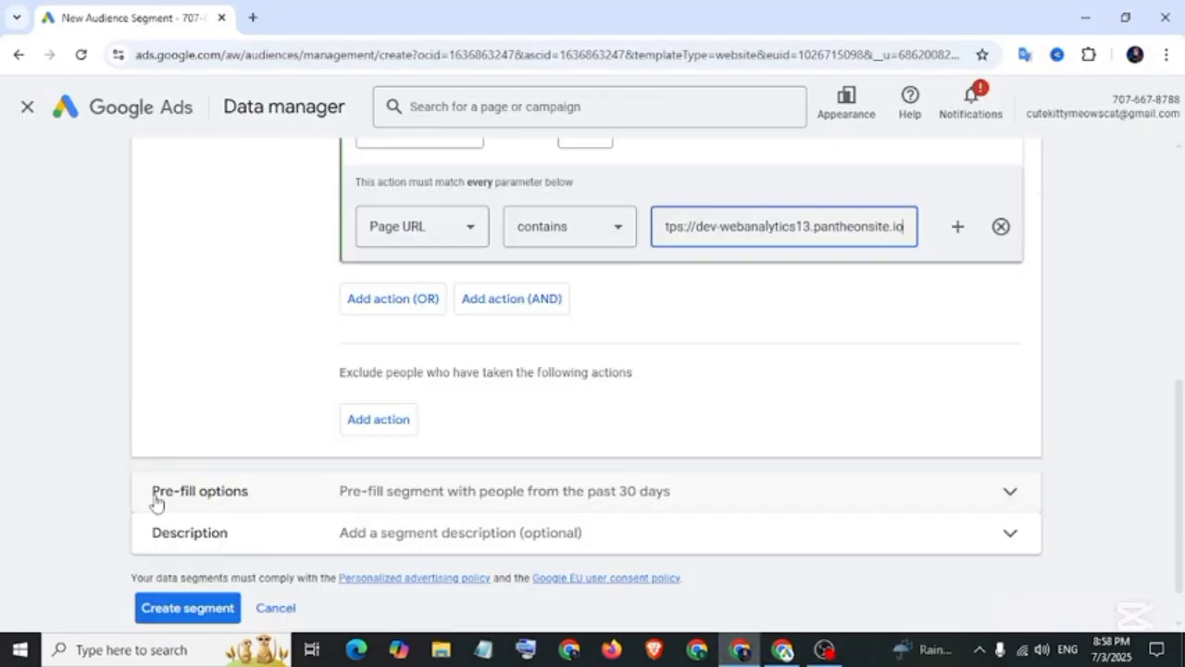
{"action": "left_click", "coordinate": [1014, 496]}
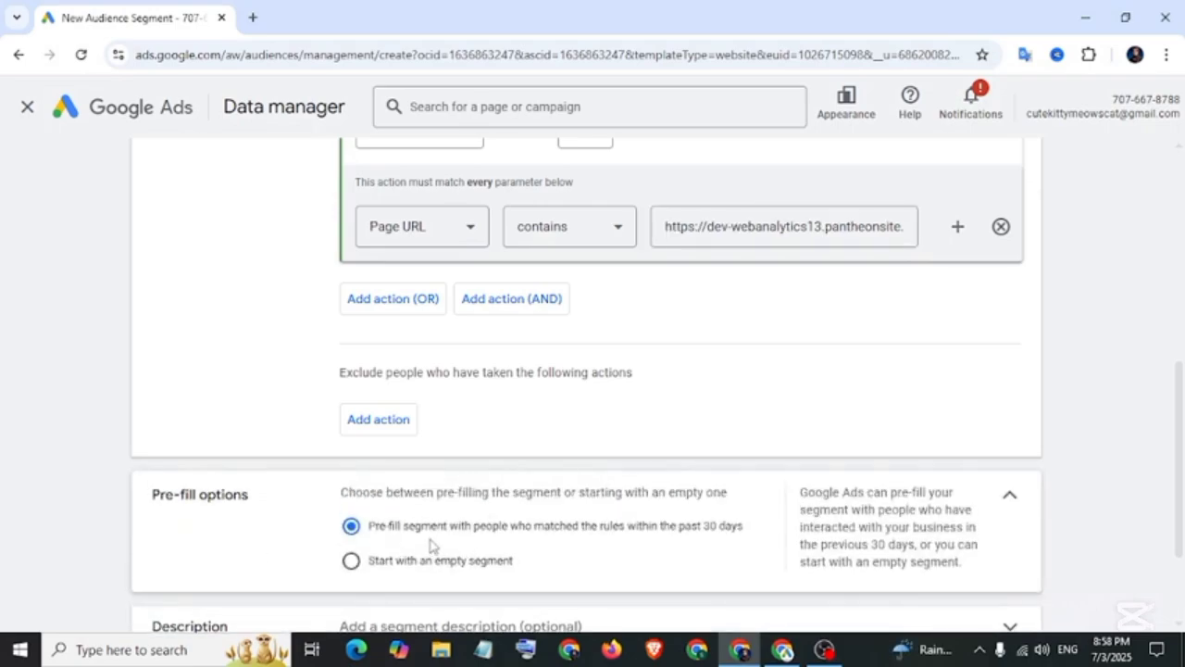
{"action": "scroll", "coordinate": [534, 511], "scroll_direction": "down", "scroll_amount": 2}
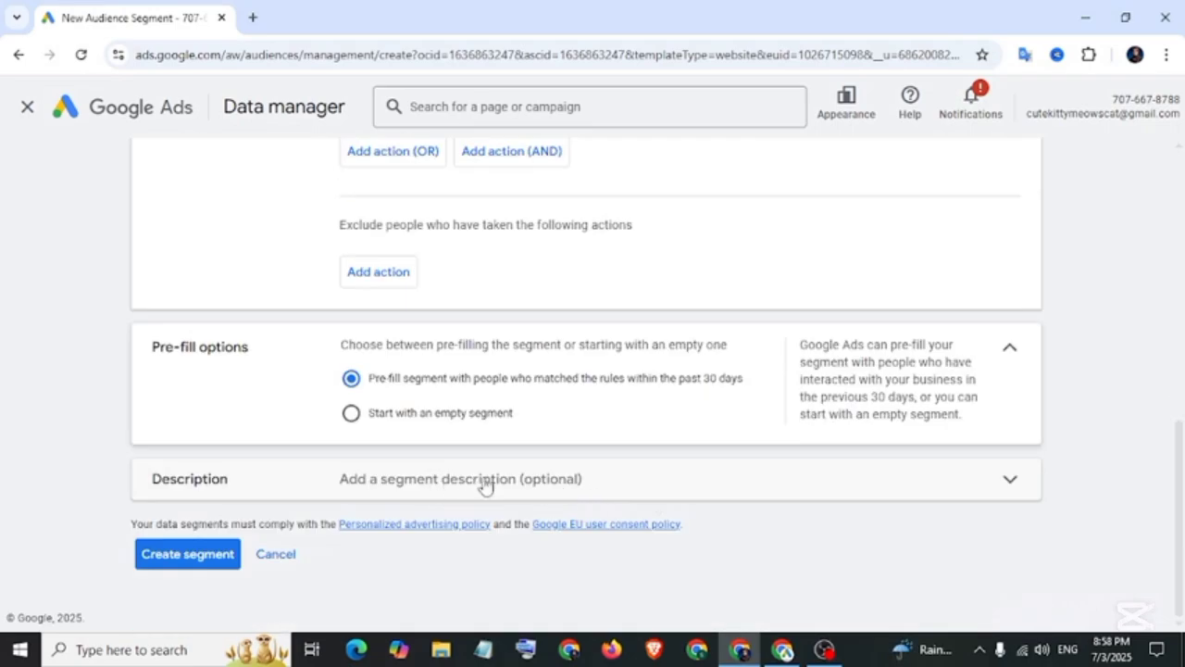
Step: Add the description "Google Ads-All Visitor" and create the segment
{"action": "left_click", "coordinate": [503, 485]}
{"action": "left_click", "coordinate": [419, 528]}
{"action": "type", "text": "Google Ads-All Visitor"}
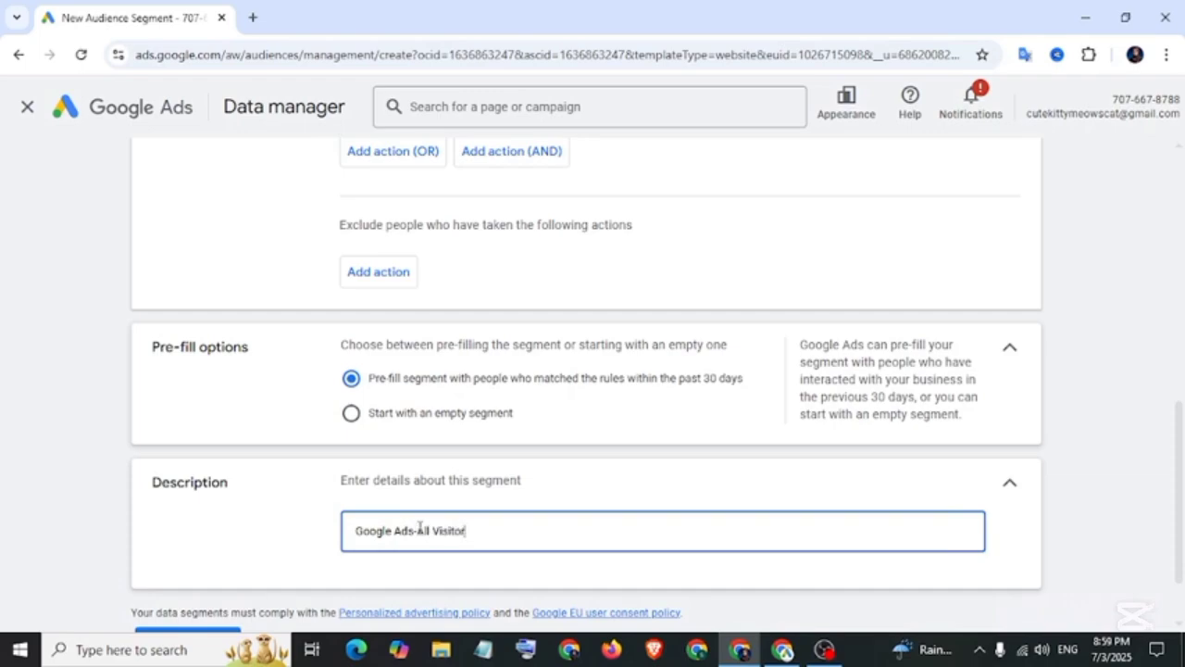
{"action": "scroll", "coordinate": [420, 528], "scroll_direction": "down", "scroll_amount": 1}
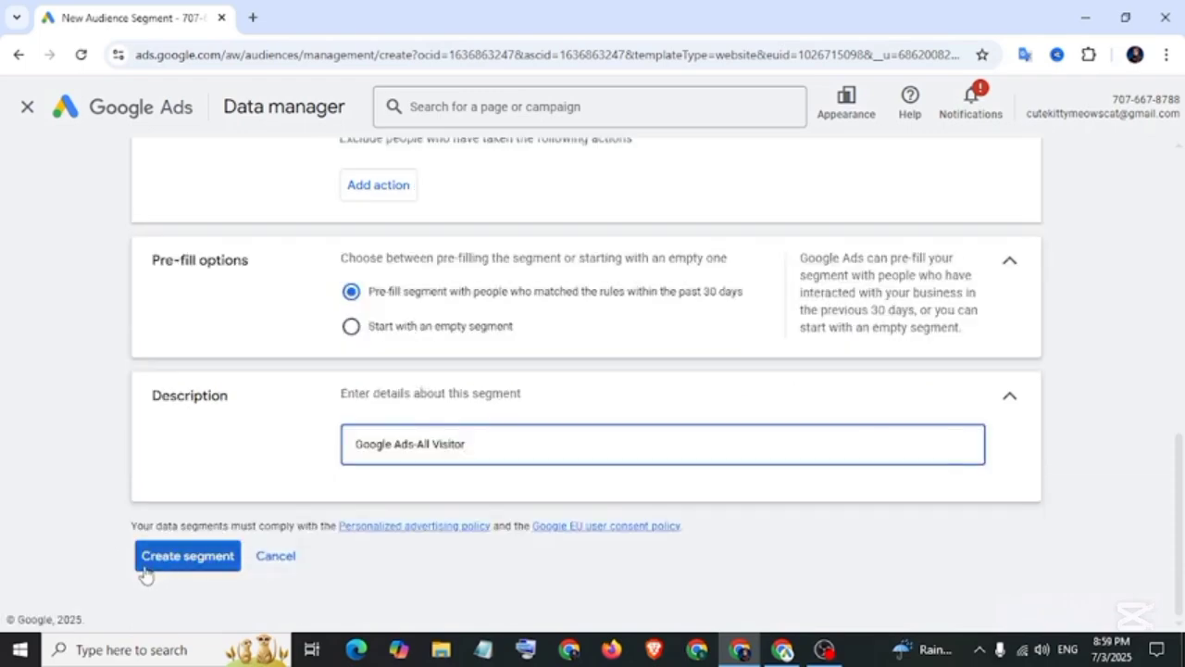
{"action": "left_click", "coordinate": [188, 555]}
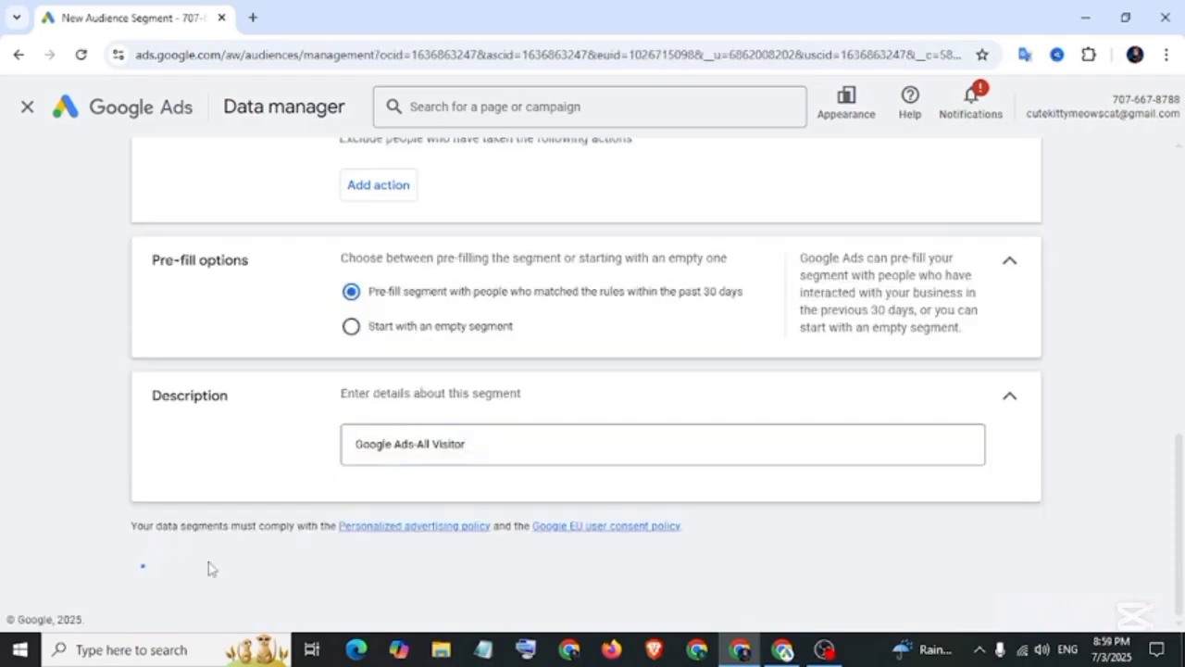